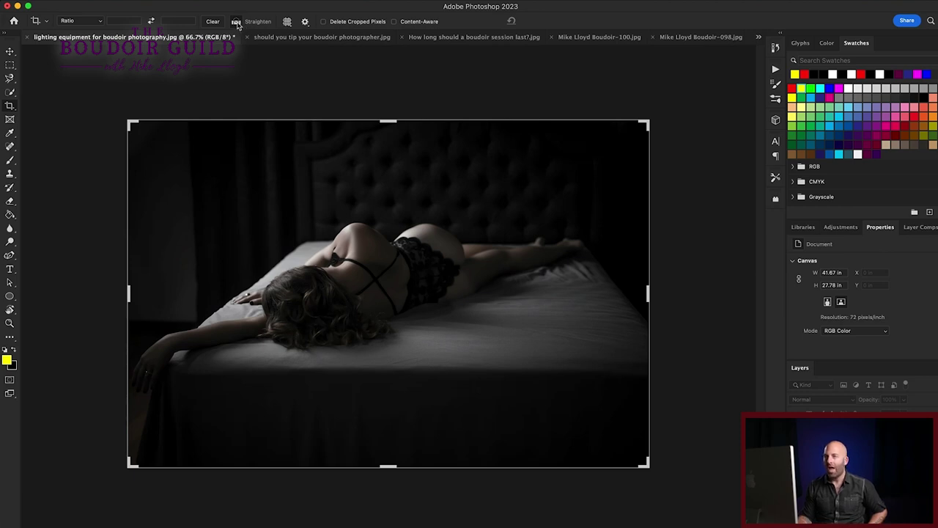
# Straighten the bed photo about 1.3 degrees along a drawn reference line and commit the crop
pyautogui.click(236, 23)
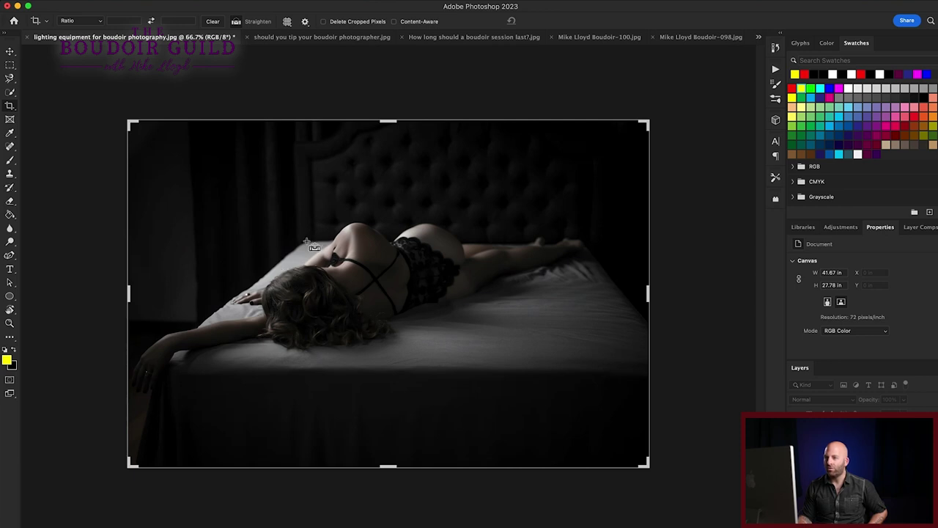
pyautogui.moveTo(307, 241); pyautogui.dragTo(587, 250)
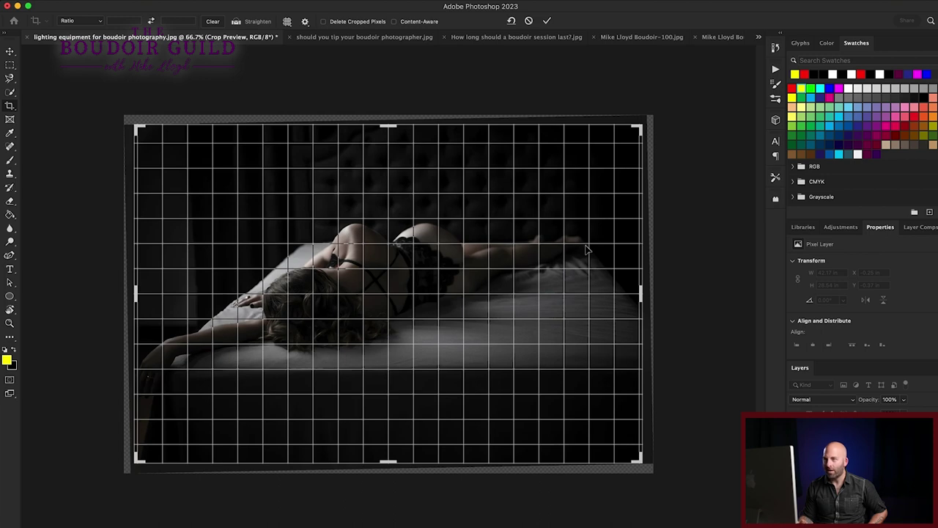
pyautogui.press('Return')
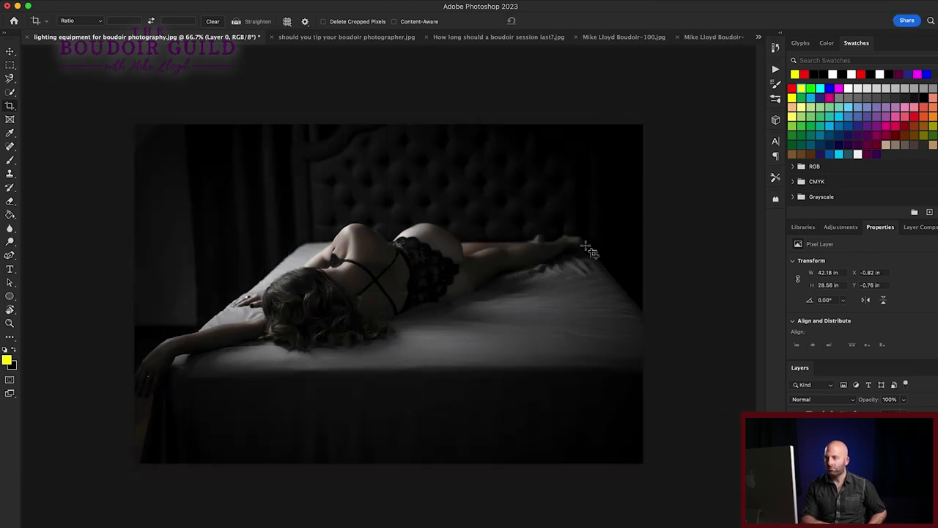
pyautogui.press('v')
pyautogui.press('b')
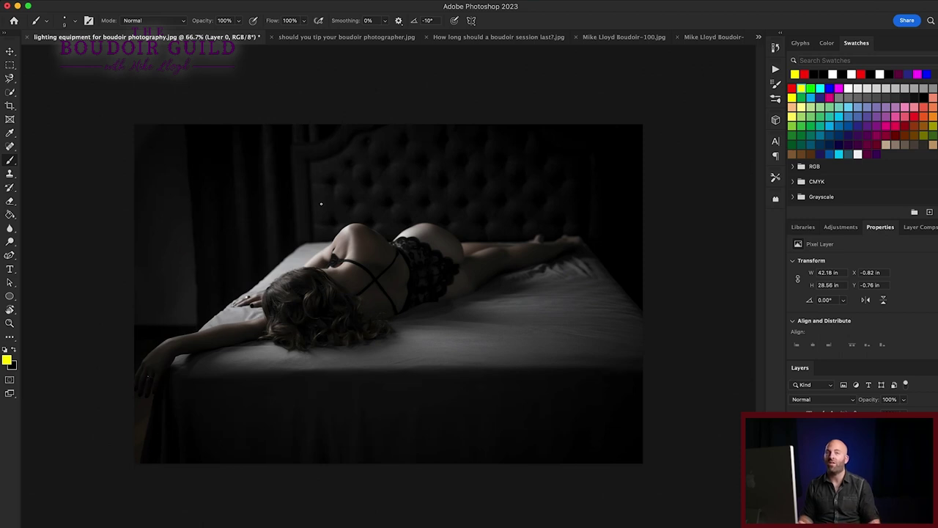
# Bring up the Kelsey-034-Edit.jpg ballet dancer photo with Ctrl+Shift+Tab
pyautogui.hotkey('ctrl', 'shift', 'Tab')
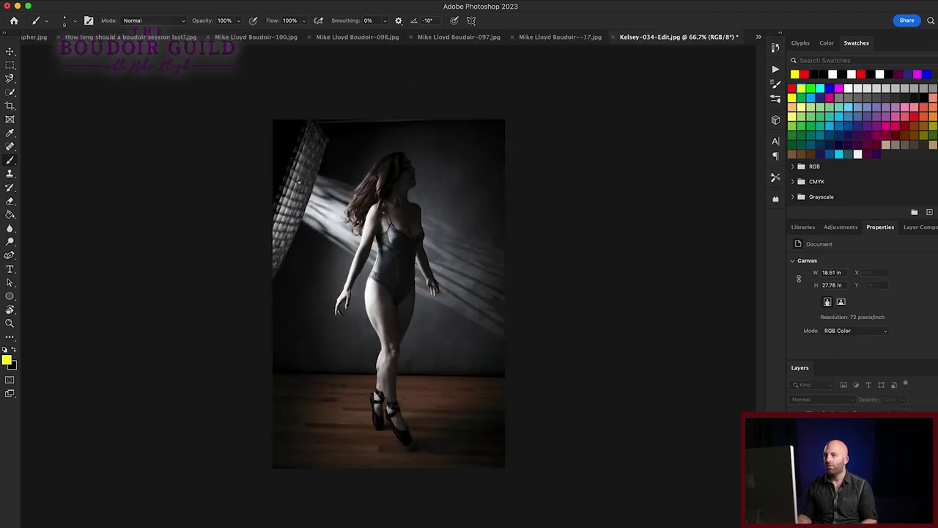
# Paint green guide lines across the dancer's head, hair, shoulders, waist, thighs, knees and hip
pyautogui.click(801, 98)
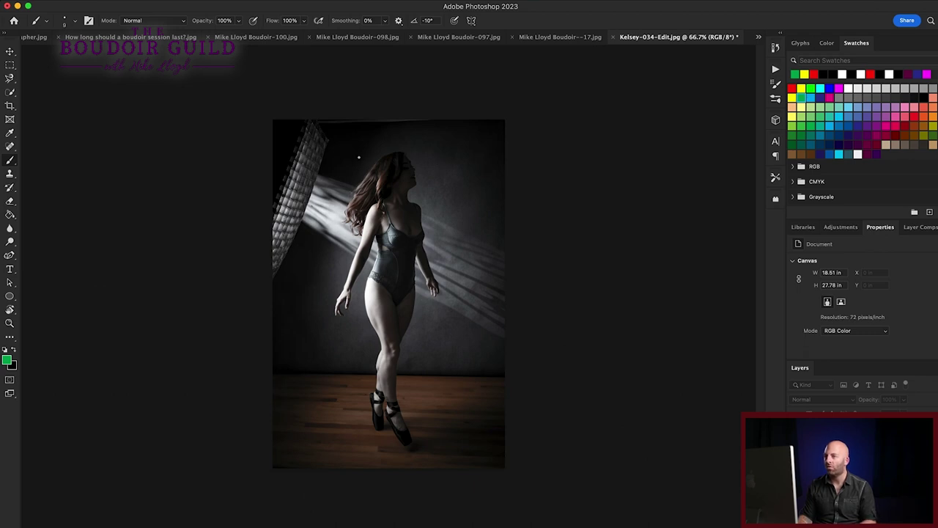
pyautogui.moveTo(359, 156); pyautogui.dragTo(434, 155)
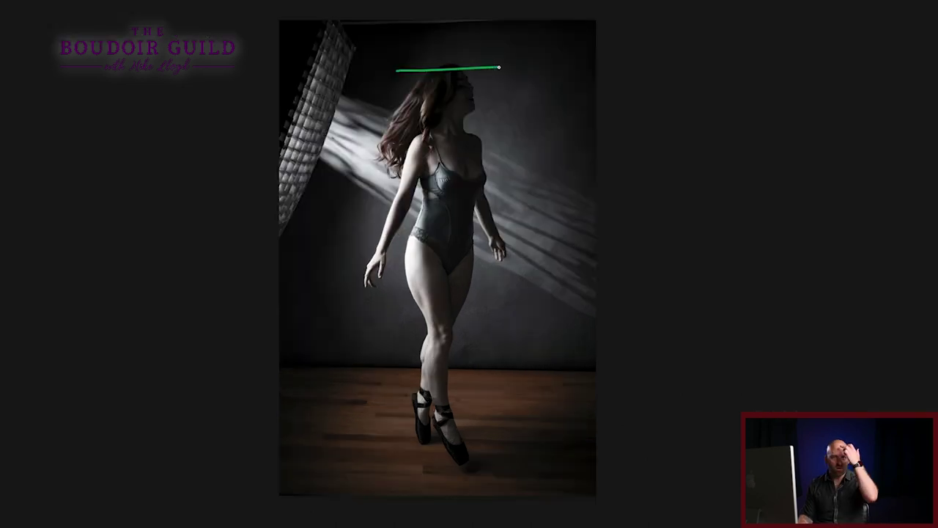
pyautogui.moveTo(403, 103); pyautogui.dragTo(492, 96)
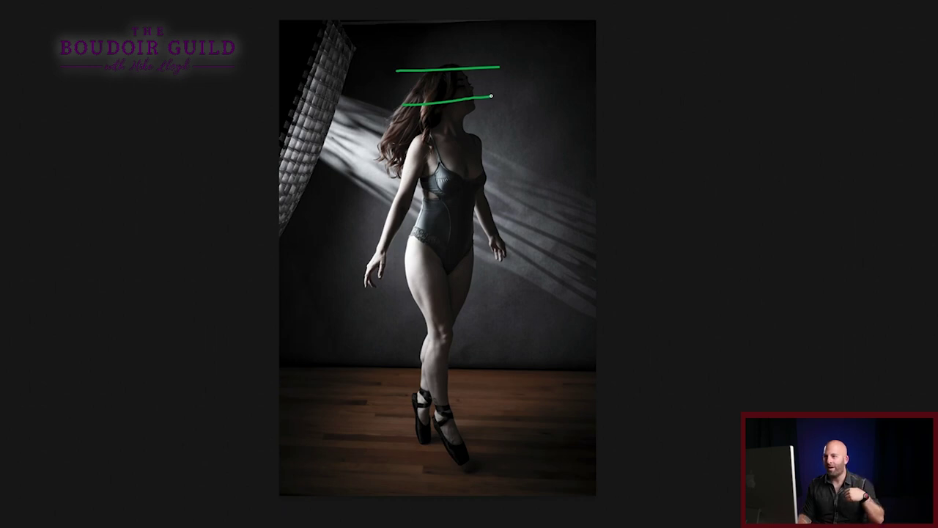
pyautogui.moveTo(399, 151); pyautogui.dragTo(540, 150)
pyautogui.moveTo(382, 206); pyautogui.dragTo(566, 205)
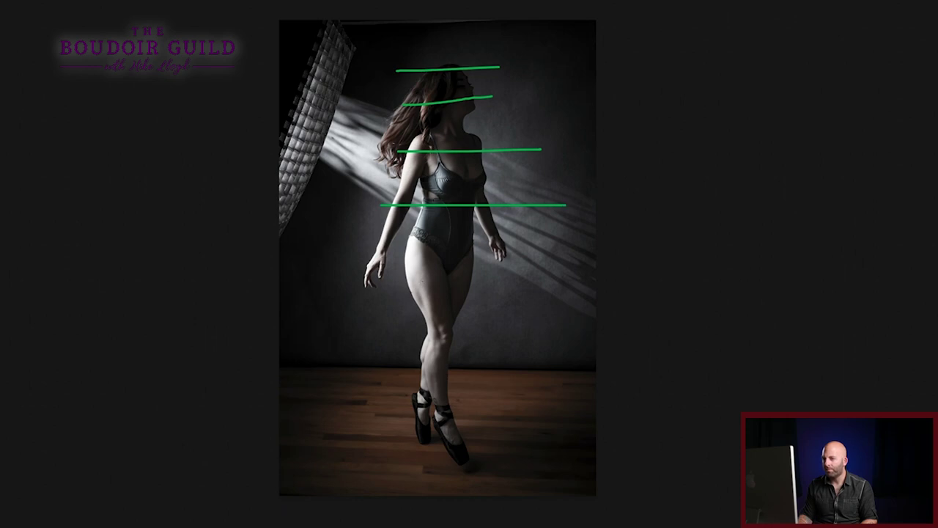
pyautogui.moveTo(403, 297); pyautogui.dragTo(552, 298)
pyautogui.moveTo(398, 356); pyautogui.dragTo(537, 375)
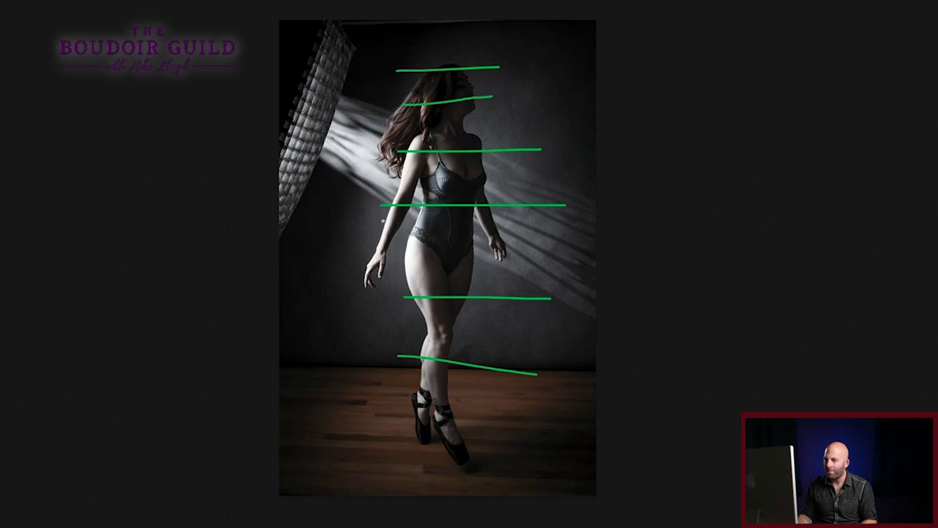
pyautogui.moveTo(381, 219); pyautogui.dragTo(405, 229)
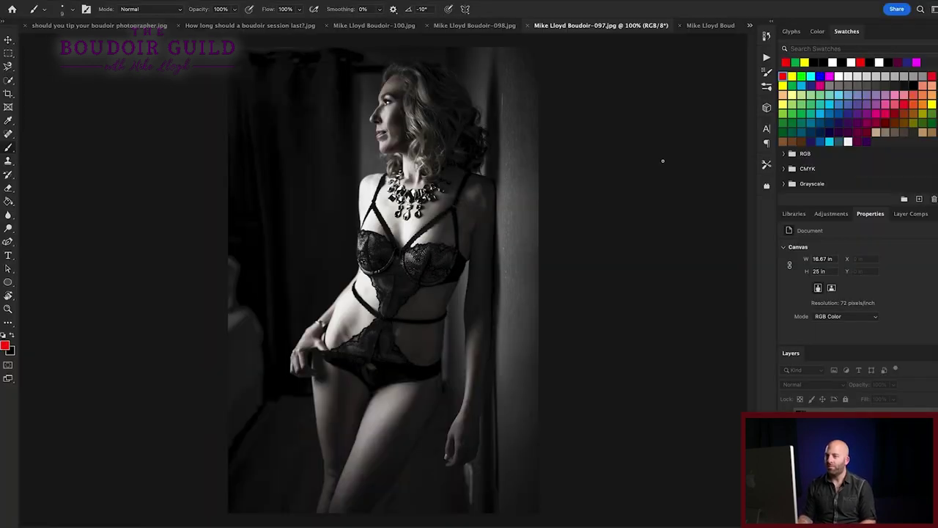
pyautogui.moveTo(346, 111)
pyautogui.mouseDown()
pyautogui.moveTo(359, 111)
pyautogui.moveTo(339, 116)
pyautogui.mouseUp()
pyautogui.moveTo(311, 342)
pyautogui.mouseDown()
pyautogui.moveTo(345, 374)
pyautogui.moveTo(320, 355)
pyautogui.mouseUp()
pyautogui.press('super+z')
pyautogui.press('super+z')
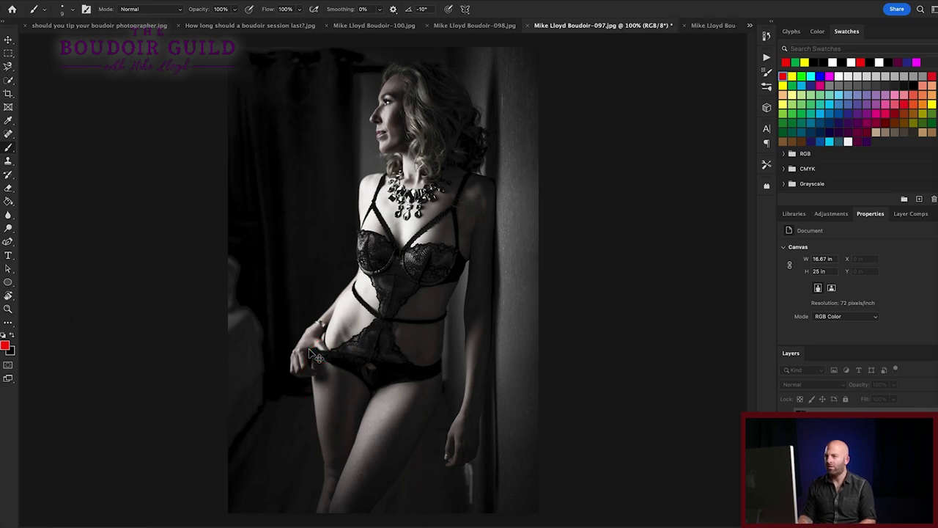
pyautogui.moveTo(312, 512); pyautogui.dragTo(385, 514)
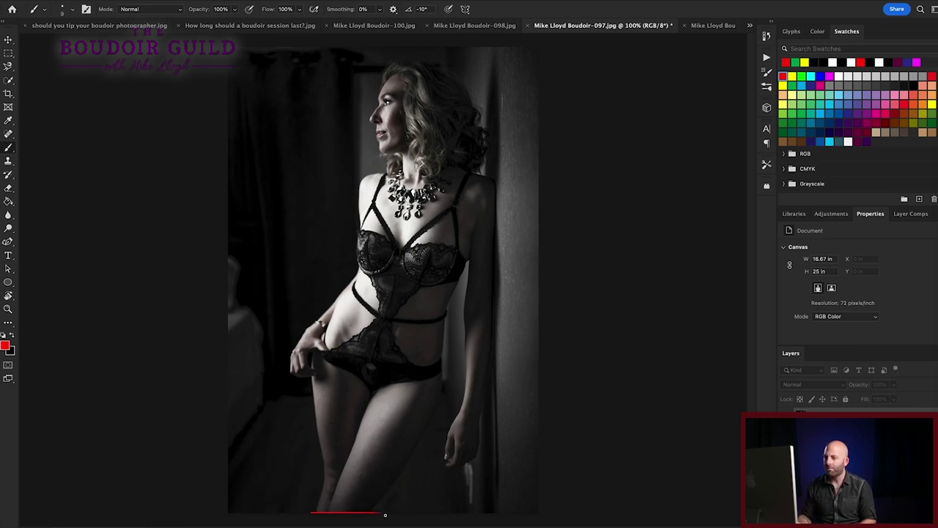
pyautogui.moveTo(315, 467); pyautogui.dragTo(396, 513)
pyautogui.hotkey('ctrl', 'z')
pyautogui.hotkey('ctrl', 'z')
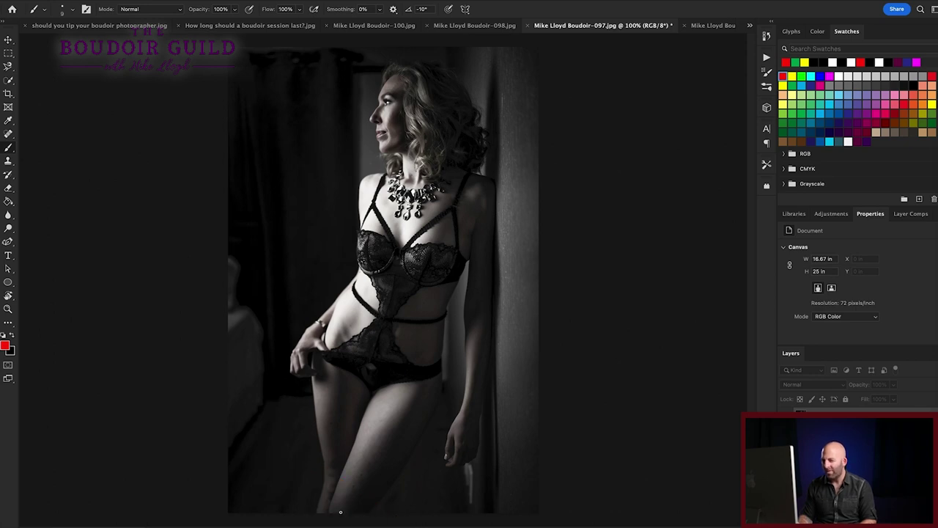
pyautogui.moveTo(329, 506); pyautogui.dragTo(393, 512)
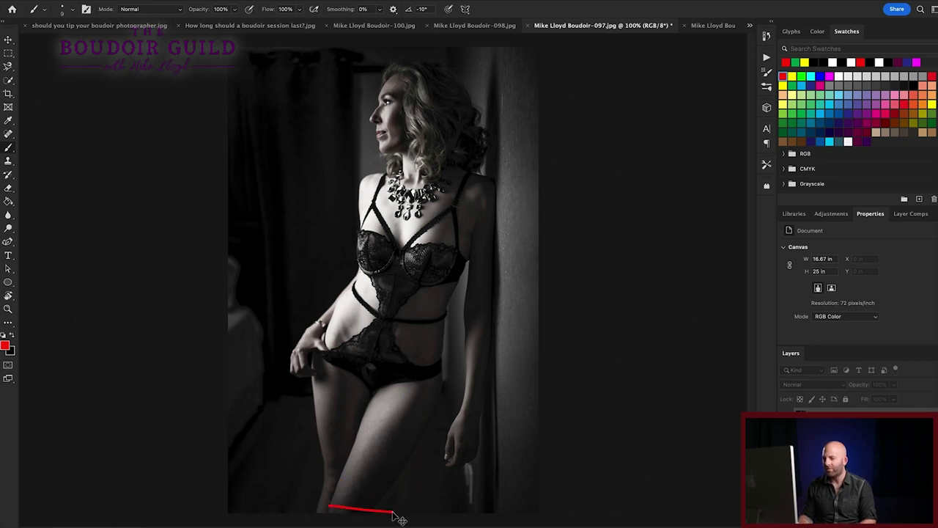
pyautogui.hotkey('ctrl', 'z')
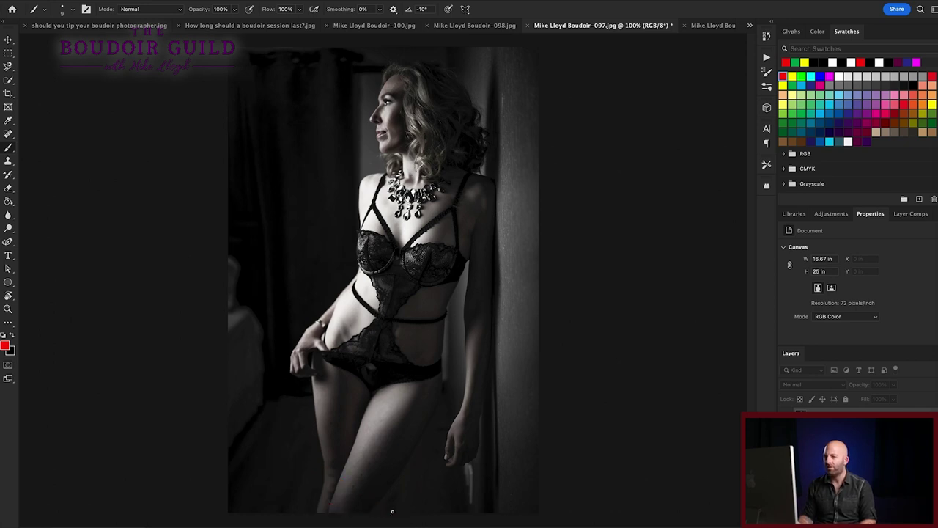
pyautogui.click(467, 25)
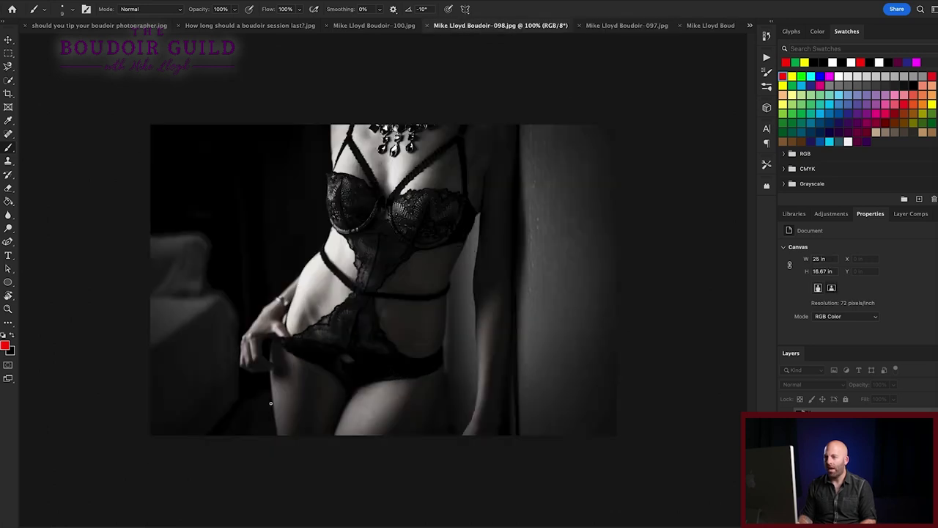
# Paint a red line along the bottom edge below the thighs, undoing extra bottom-right strokes
pyautogui.moveTo(274, 433); pyautogui.dragTo(396, 433)
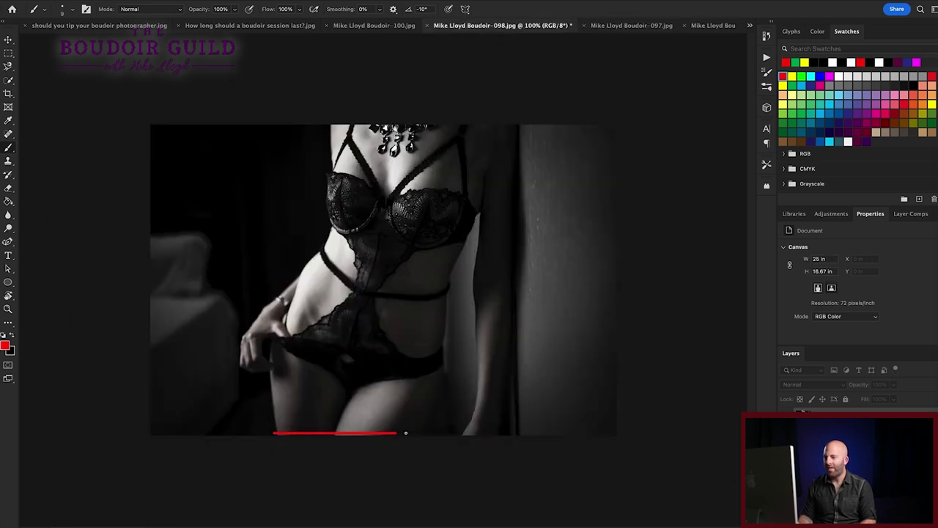
pyautogui.moveTo(463, 433); pyautogui.dragTo(498, 433)
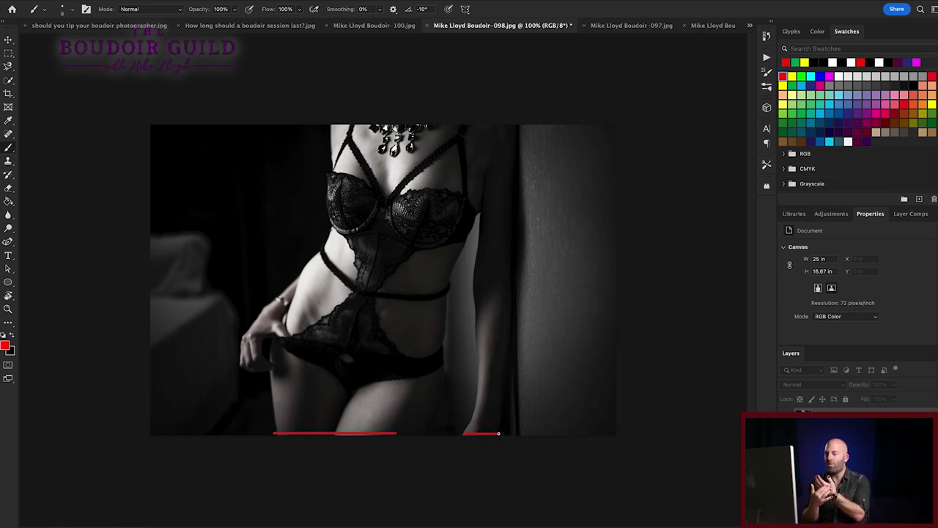
pyautogui.hotkey('ctrl', 'z')
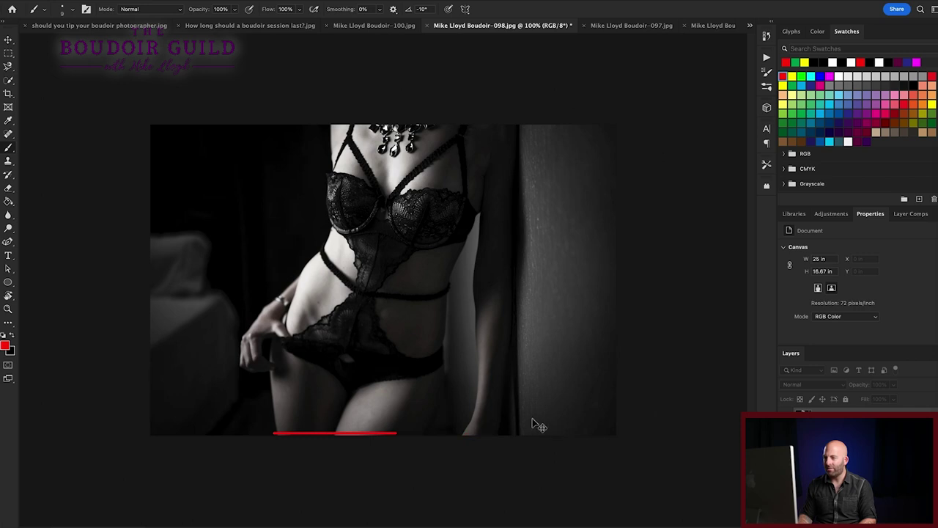
pyautogui.moveTo(467, 416); pyautogui.dragTo(519, 429)
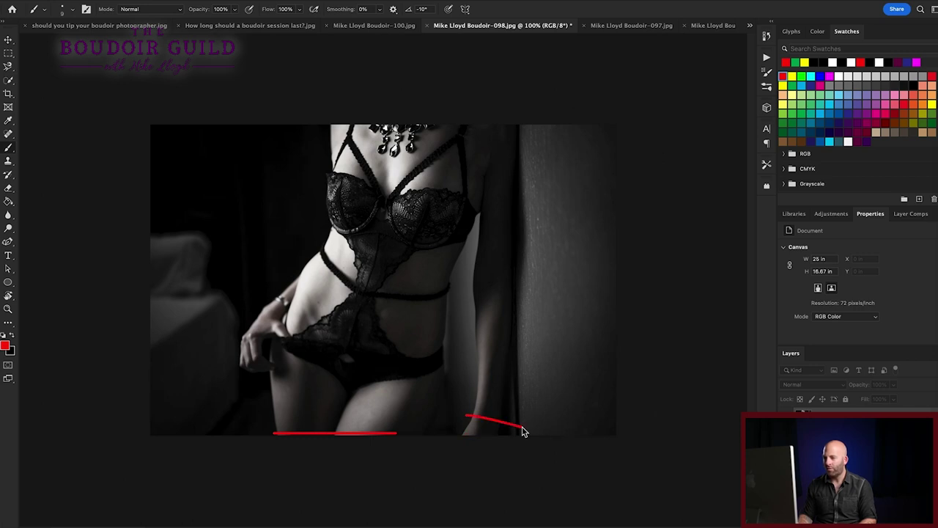
pyautogui.hotkey('ctrl', 'z')
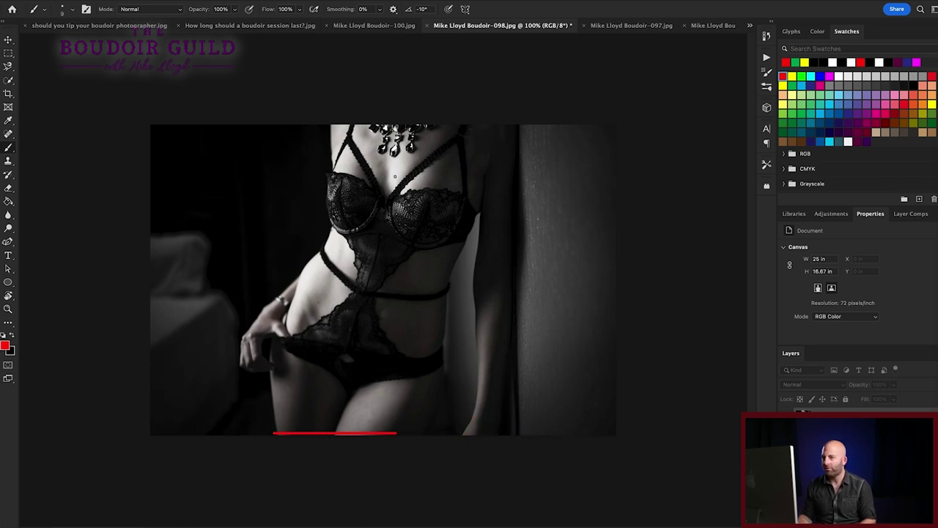
# Try a red line across the top, undo it and the bottom line, then switch to Boudoir-100.jpg
pyautogui.moveTo(321, 134); pyautogui.dragTo(546, 135)
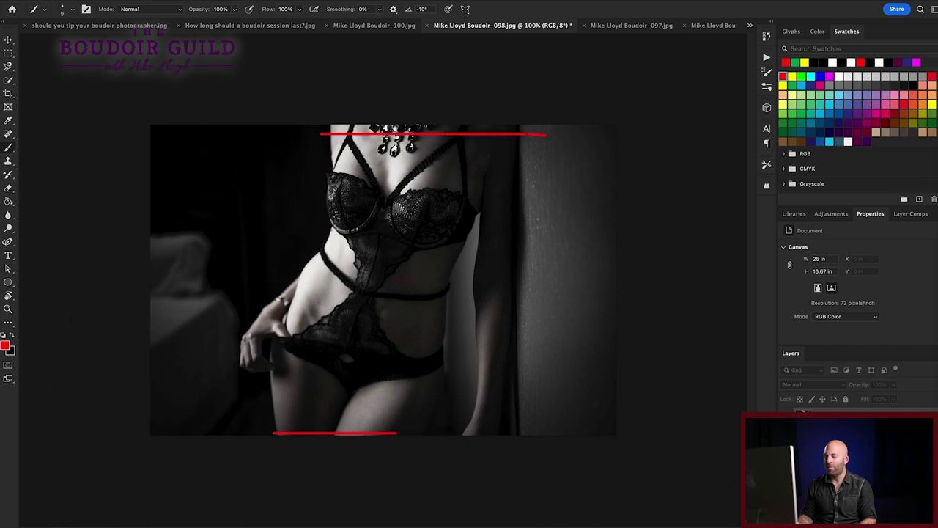
pyautogui.hotkey('ctrl', 'z')
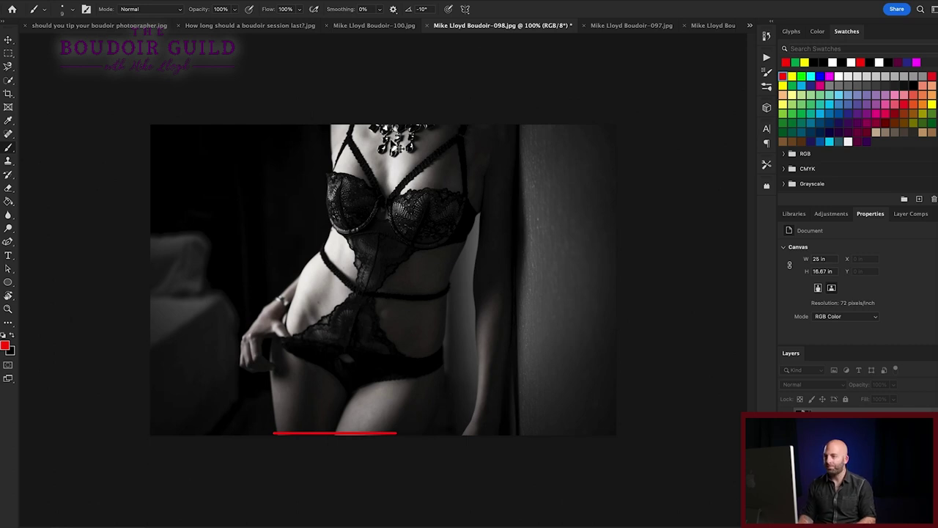
pyautogui.hotkey('ctrl', 'z')
pyautogui.click(378, 27)
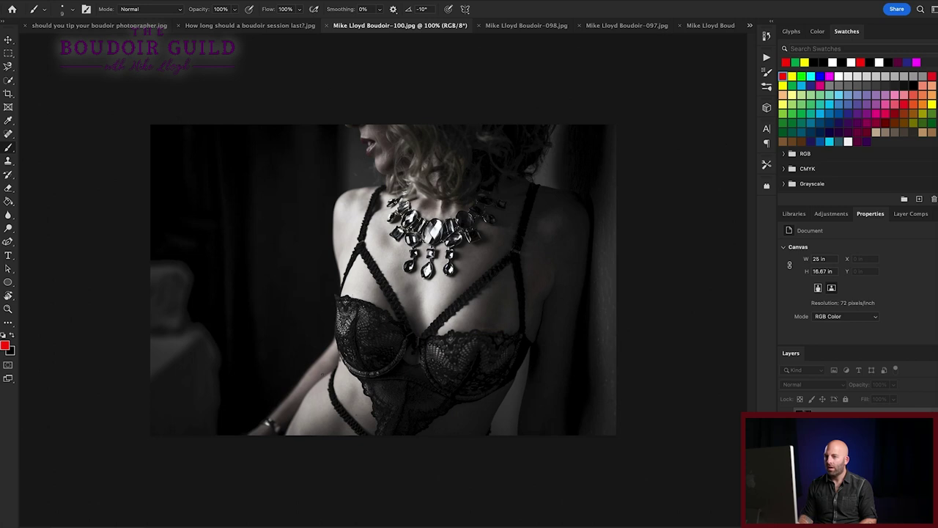
pyautogui.press('c')
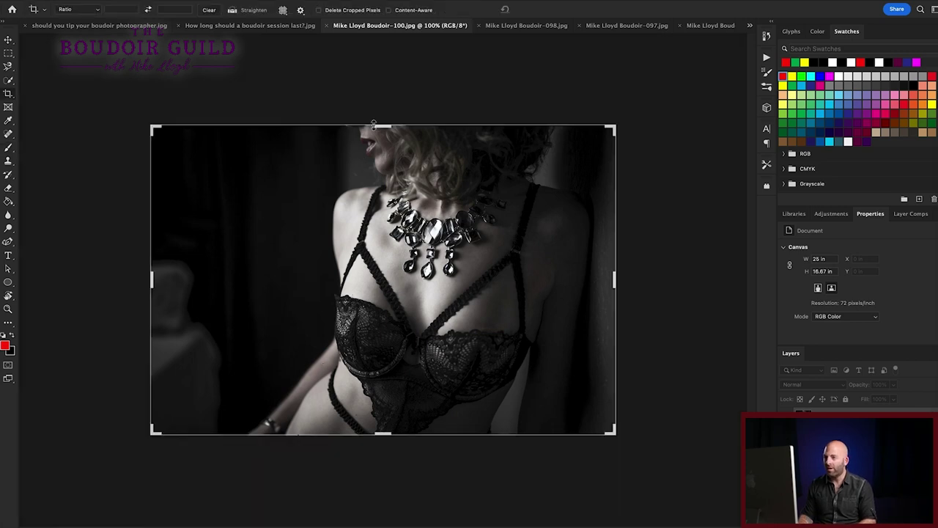
pyautogui.moveTo(374, 125); pyautogui.dragTo(389, 133)
pyautogui.press('Return')
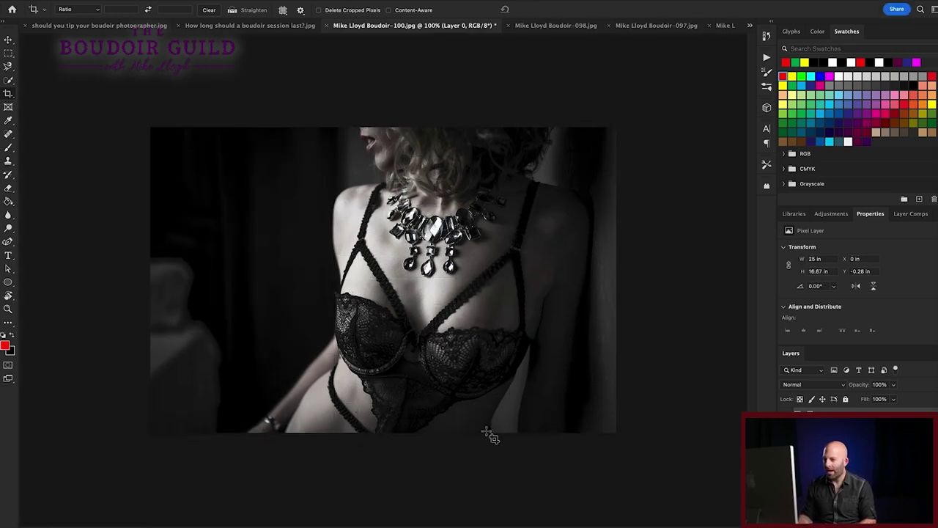
pyautogui.moveTo(498, 431)
pyautogui.mouseDown()
pyautogui.moveTo(296, 426)
pyautogui.moveTo(321, 435)
pyautogui.mouseUp()
pyautogui.press('b')
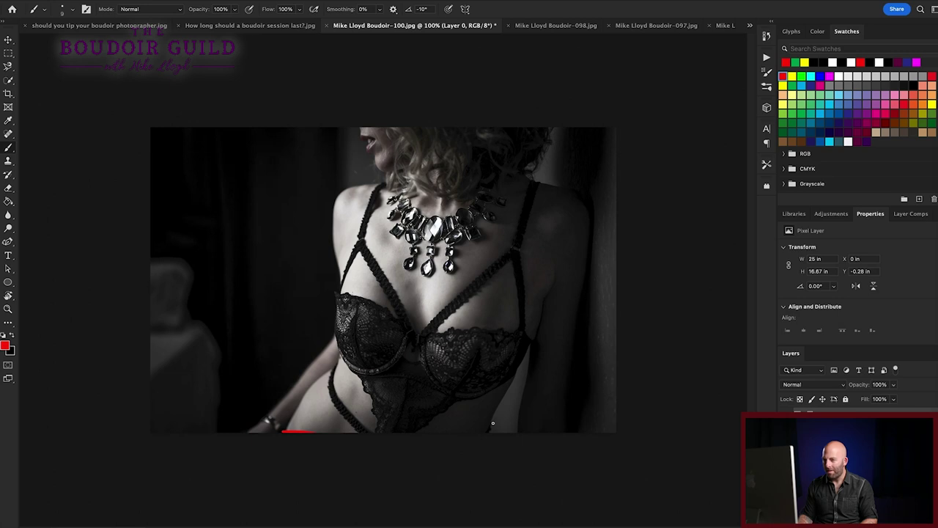
pyautogui.hotkey('ctrl', 'z')
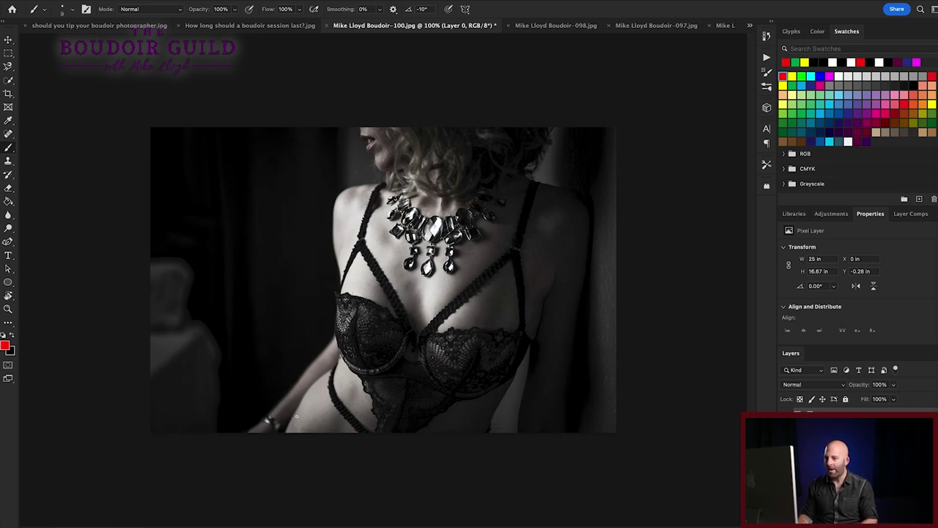
pyautogui.moveTo(292, 398); pyautogui.dragTo(357, 431)
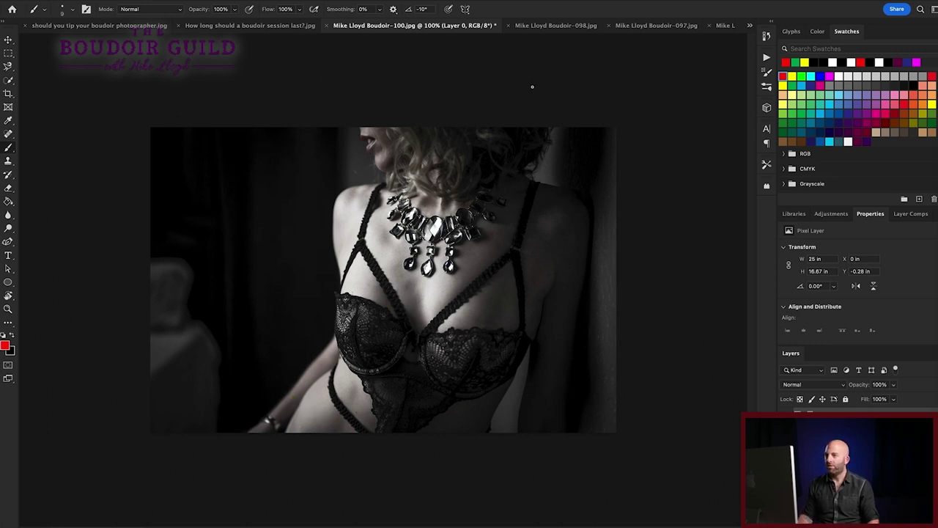
# Cycle through the 098, 097, 100 and Kelsey tabs, then open 'should you tip your boudoir photographer.jpg'
pyautogui.click(551, 25)
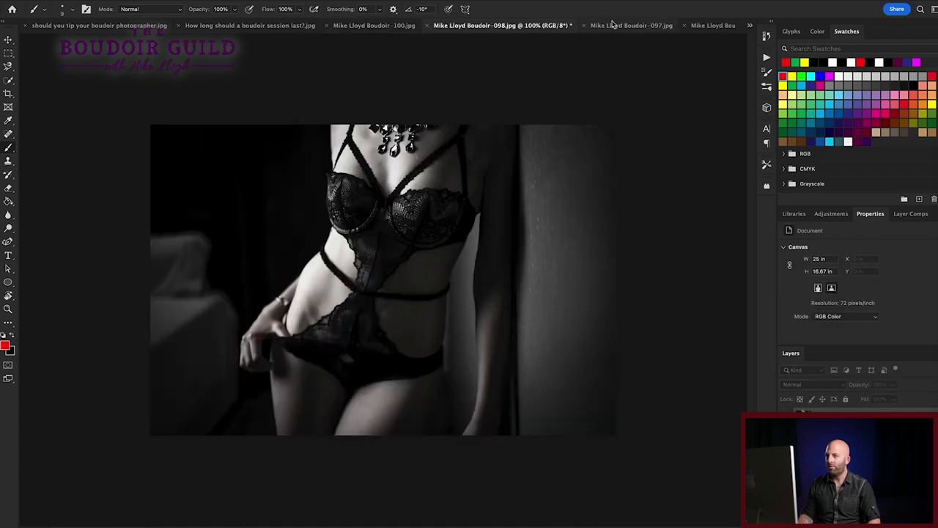
pyautogui.click(613, 25)
pyautogui.click(476, 28)
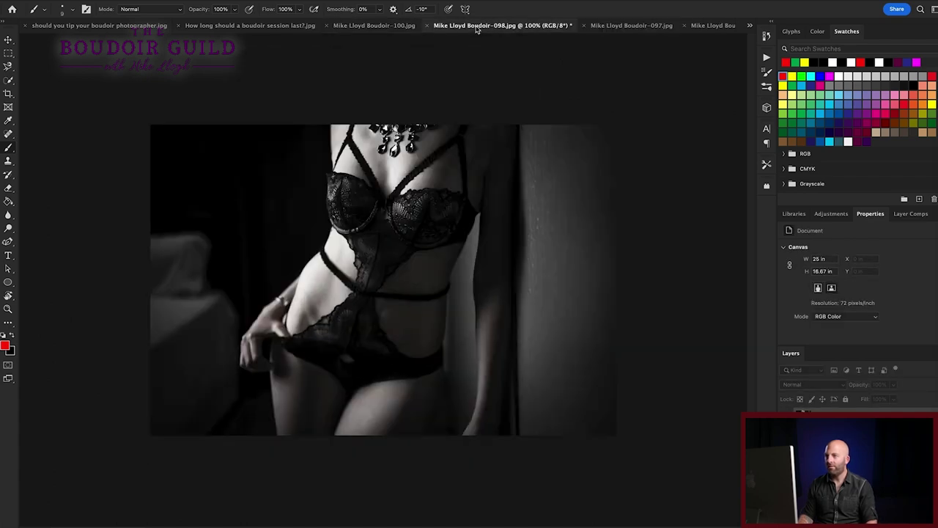
pyautogui.click(371, 26)
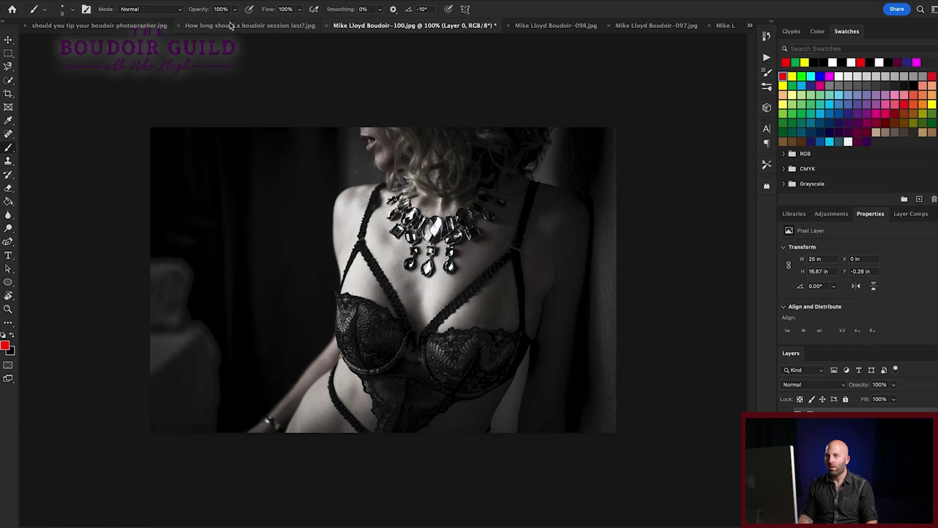
pyautogui.click(749, 26)
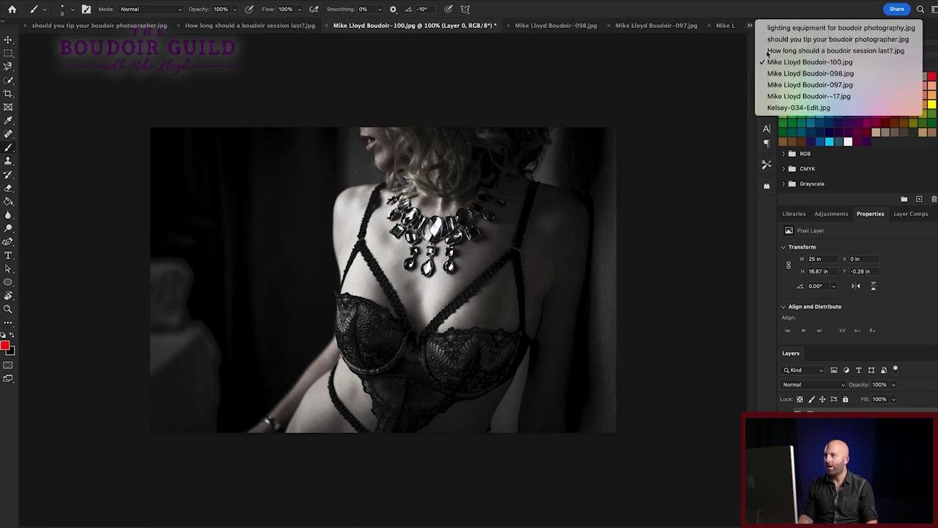
pyautogui.click(802, 105)
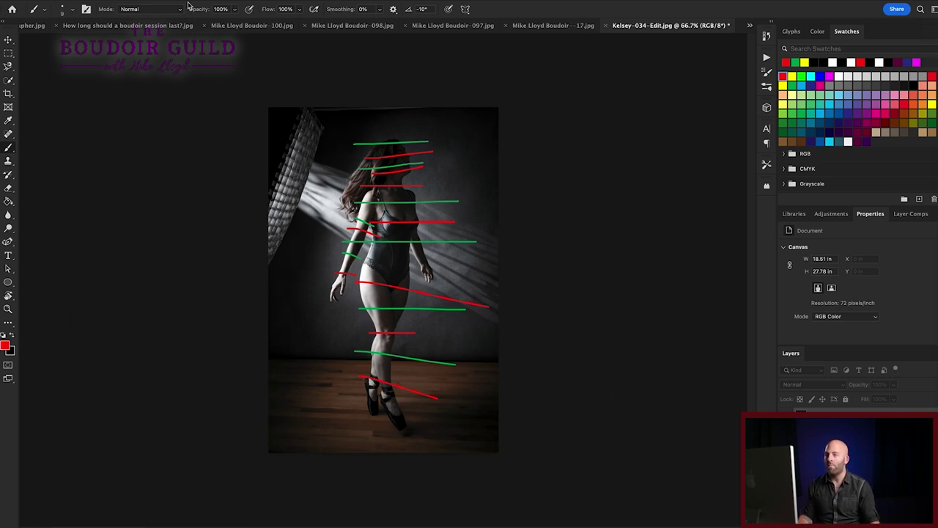
pyautogui.click(750, 27)
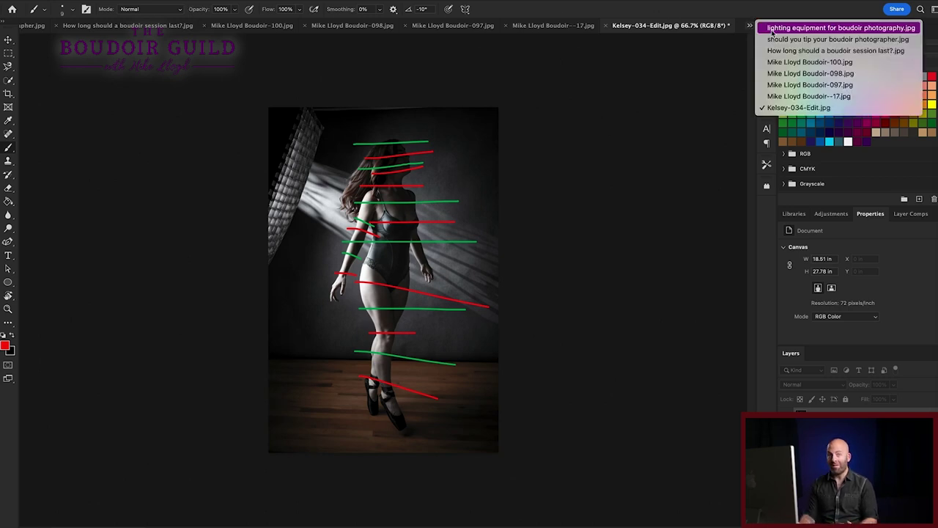
pyautogui.click(765, 28)
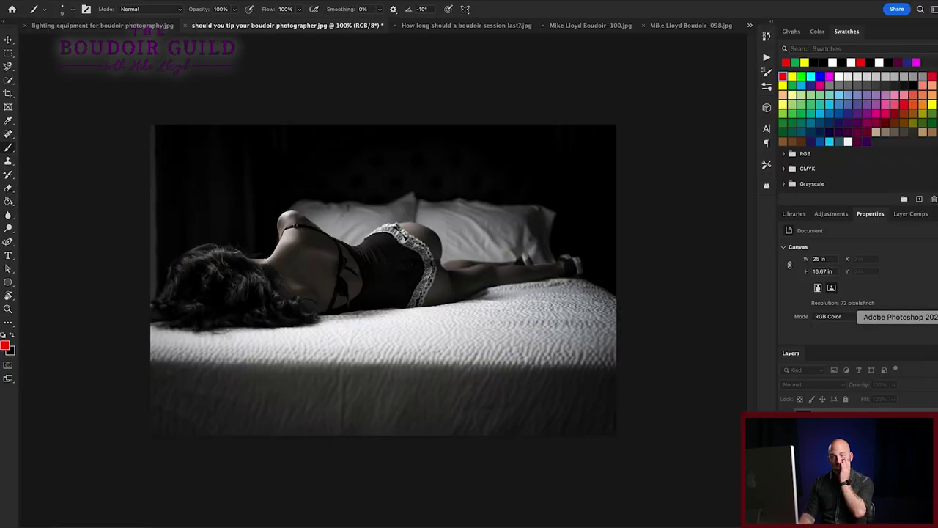
# Sketch and undo red curves over the model's back and the headboard on both bed photos
pyautogui.click(99, 26)
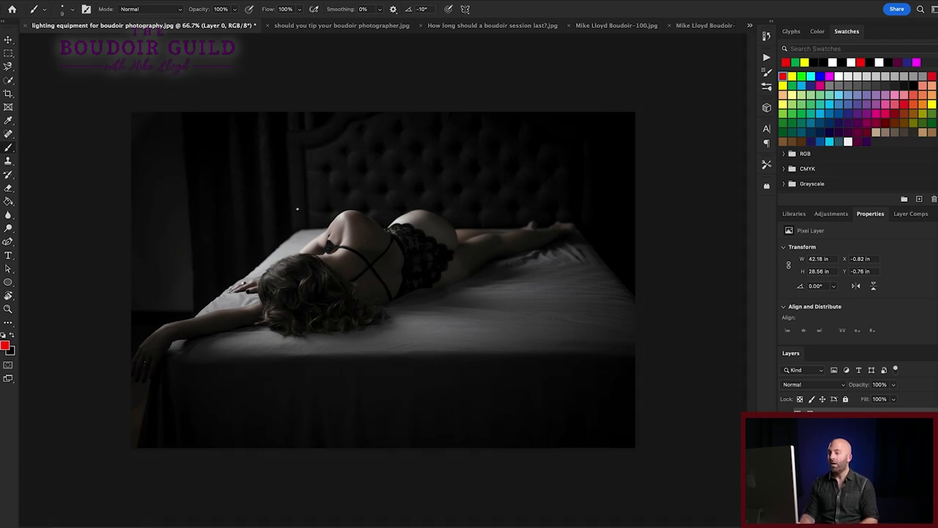
pyautogui.click(361, 28)
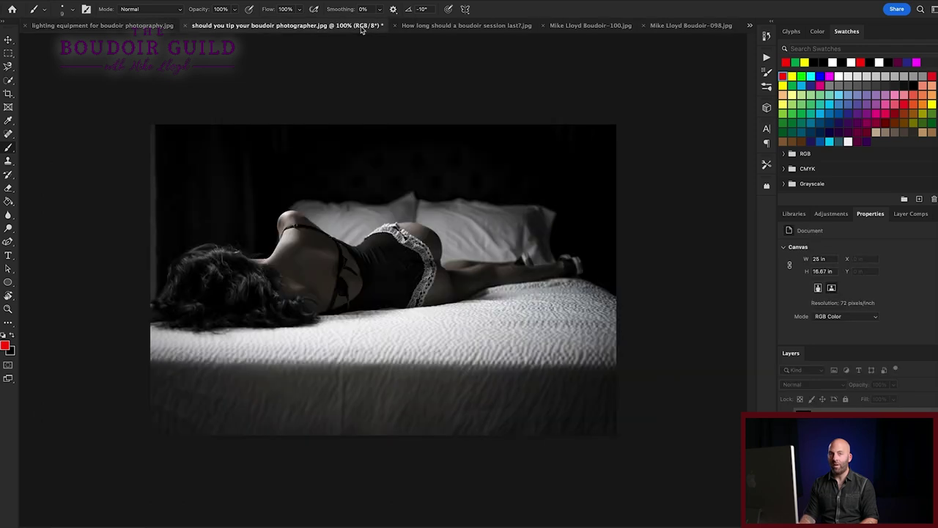
pyautogui.moveTo(262, 212)
pyautogui.mouseDown()
pyautogui.moveTo(289, 198)
pyautogui.moveTo(343, 220)
pyautogui.moveTo(428, 207)
pyautogui.moveTo(467, 225)
pyautogui.moveTo(576, 233)
pyautogui.mouseUp()
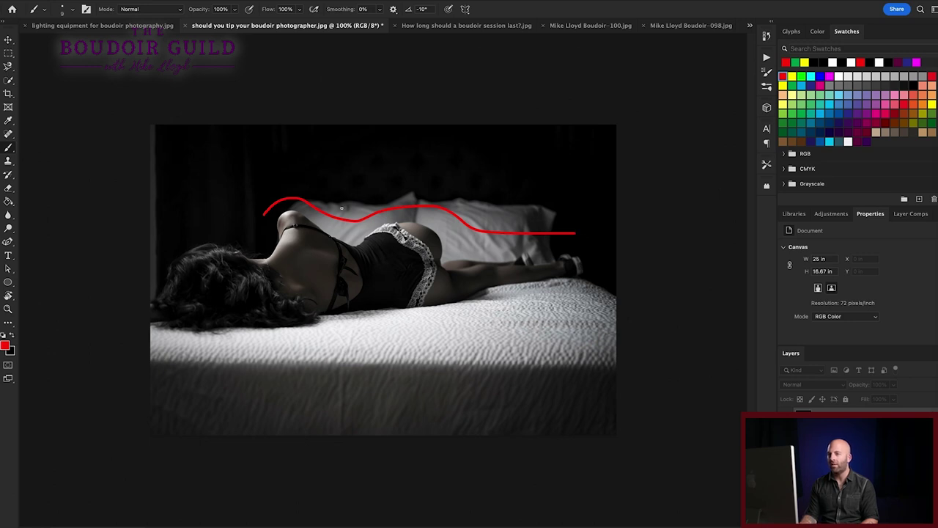
pyautogui.hotkey('ctrl', 'z')
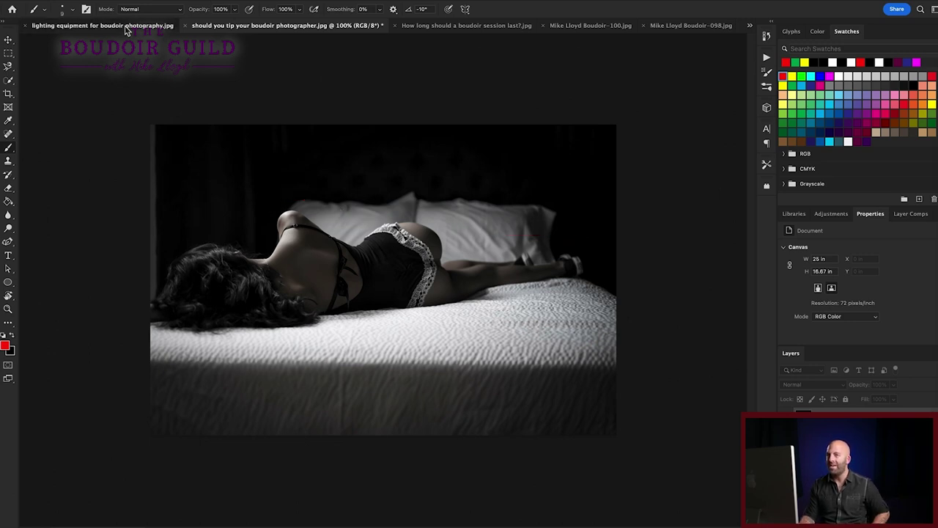
pyautogui.click(125, 26)
pyautogui.moveTo(319, 213)
pyautogui.mouseDown()
pyautogui.moveTo(372, 196)
pyautogui.moveTo(404, 207)
pyautogui.moveTo(525, 190)
pyautogui.mouseUp()
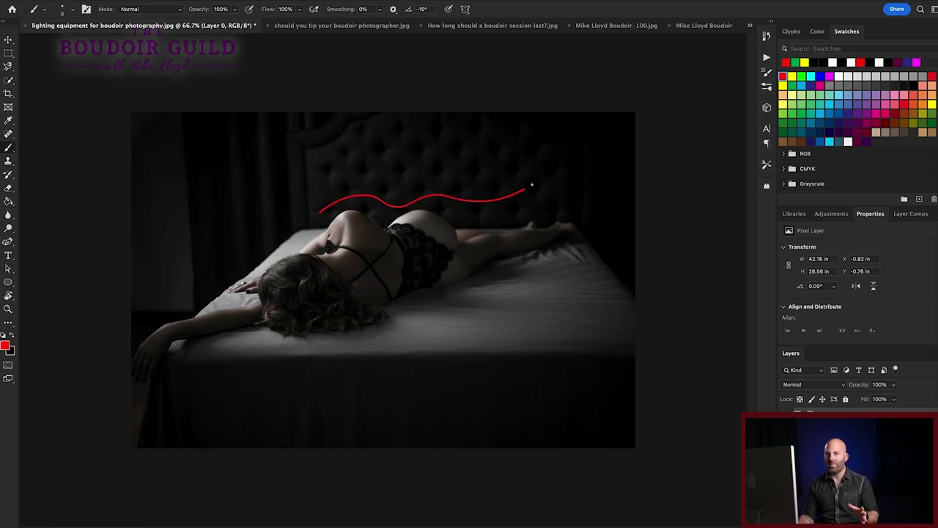
pyautogui.hotkey('ctrl', 'z')
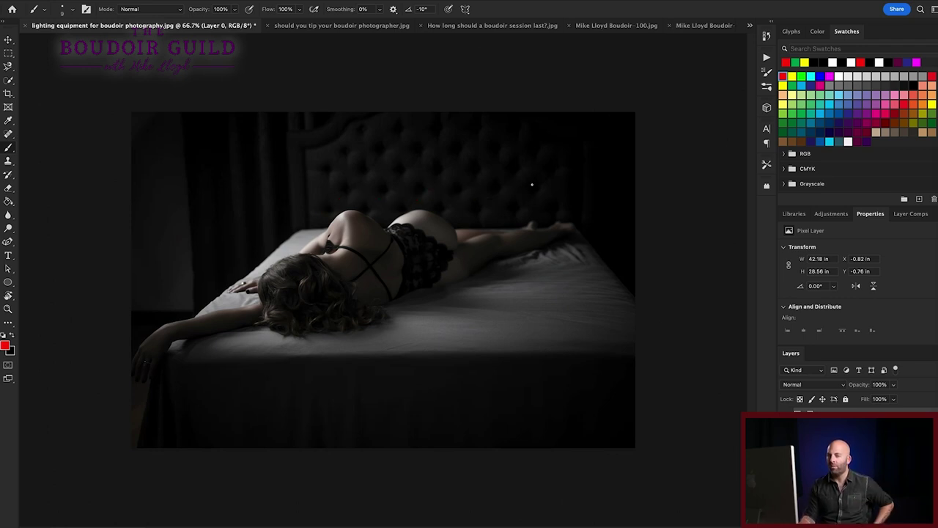
# Sketch red pillow, corner and check marks on the tip photo, then return to the lighting equipment photo
pyautogui.click(321, 27)
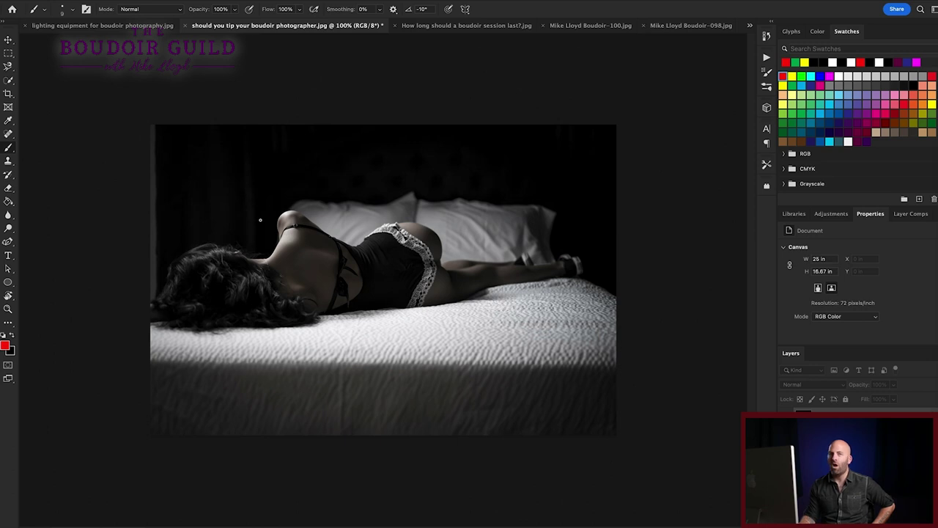
pyautogui.moveTo(260, 219)
pyautogui.mouseDown()
pyautogui.moveTo(279, 196)
pyautogui.moveTo(365, 222)
pyautogui.moveTo(433, 211)
pyautogui.moveTo(479, 238)
pyautogui.moveTo(557, 244)
pyautogui.mouseUp()
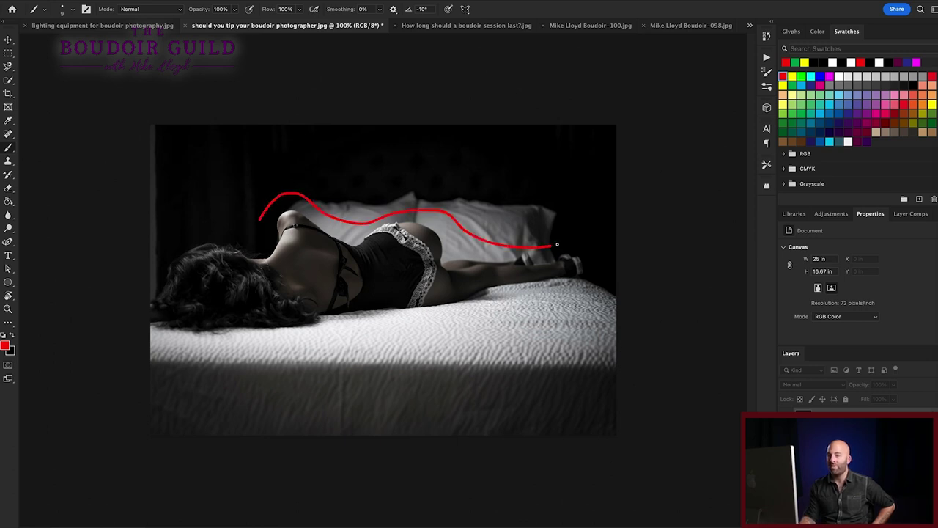
pyautogui.hotkey('ctrl', 'z')
pyautogui.click(94, 29)
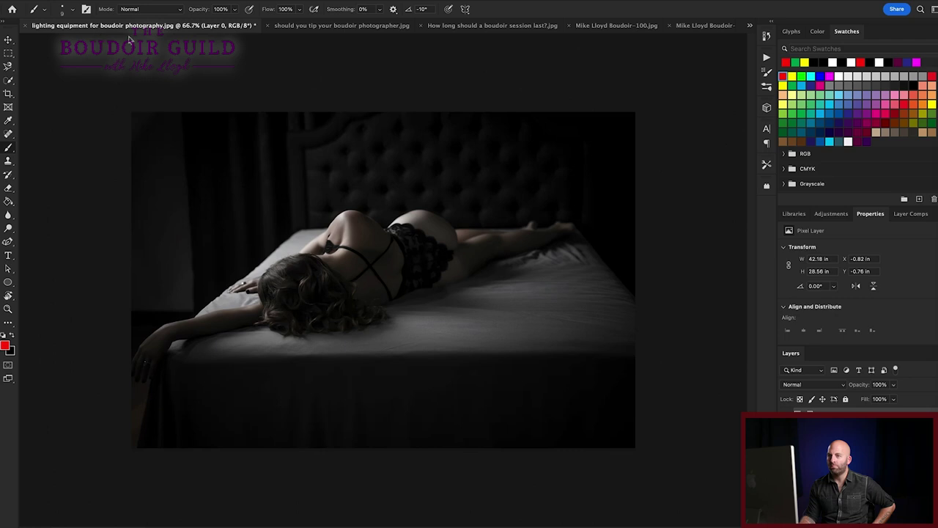
pyautogui.click(327, 32)
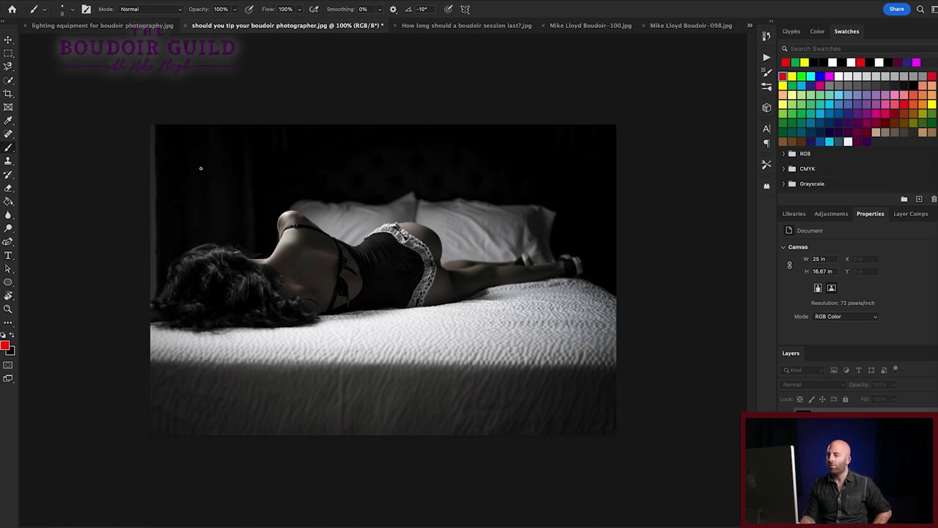
pyautogui.moveTo(222, 192); pyautogui.dragTo(102, 176)
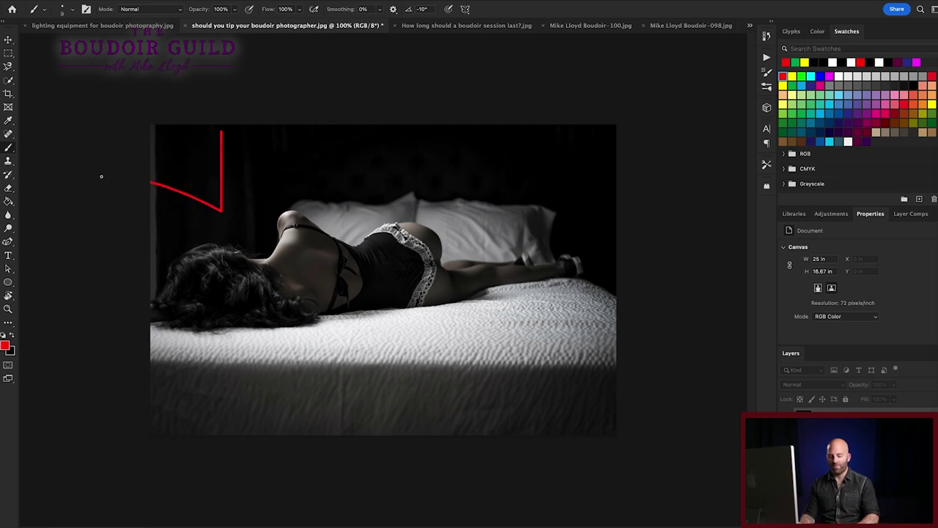
pyautogui.hotkey('ctrl', 'z')
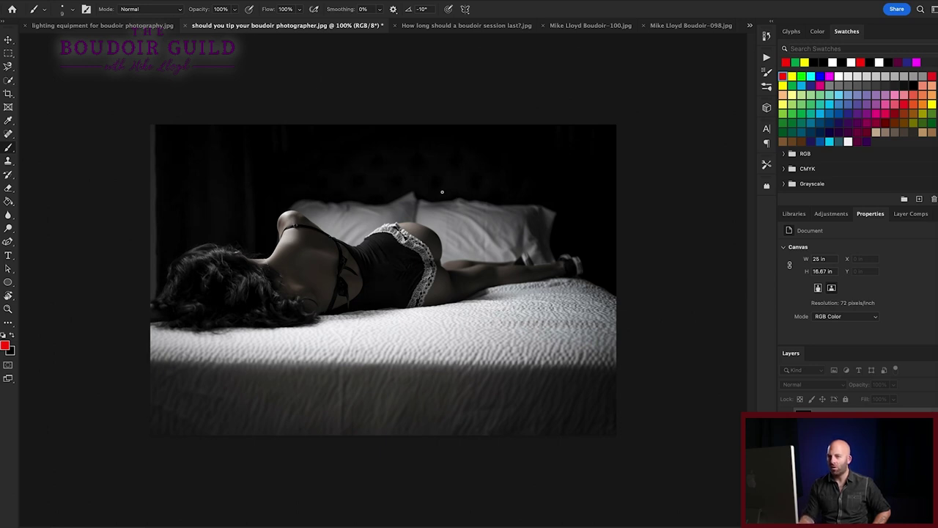
pyautogui.moveTo(443, 192)
pyautogui.mouseDown()
pyautogui.moveTo(433, 200)
pyautogui.moveTo(467, 200)
pyautogui.mouseUp()
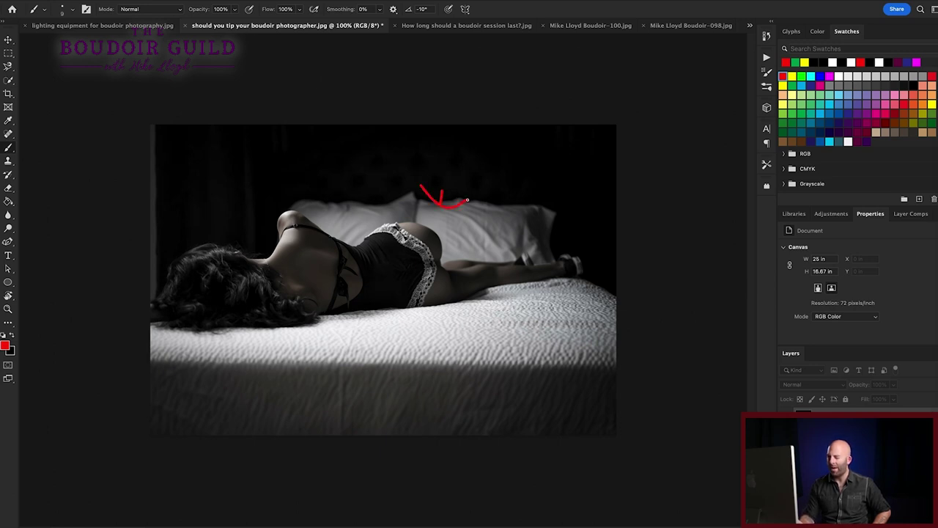
pyautogui.click(115, 27)
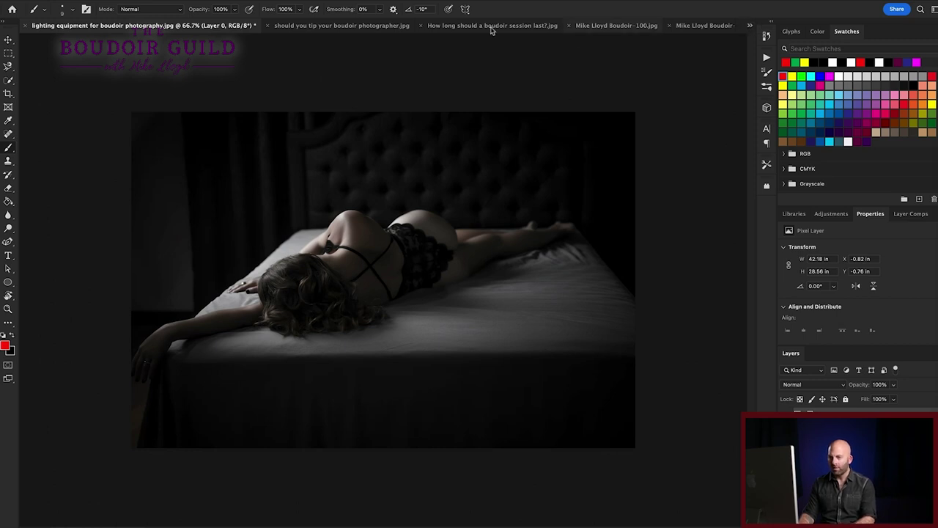
# On Mike Lloyd Boudoir-098.jpg, sketch and undo red marks on the left object and torso
pyautogui.click(687, 26)
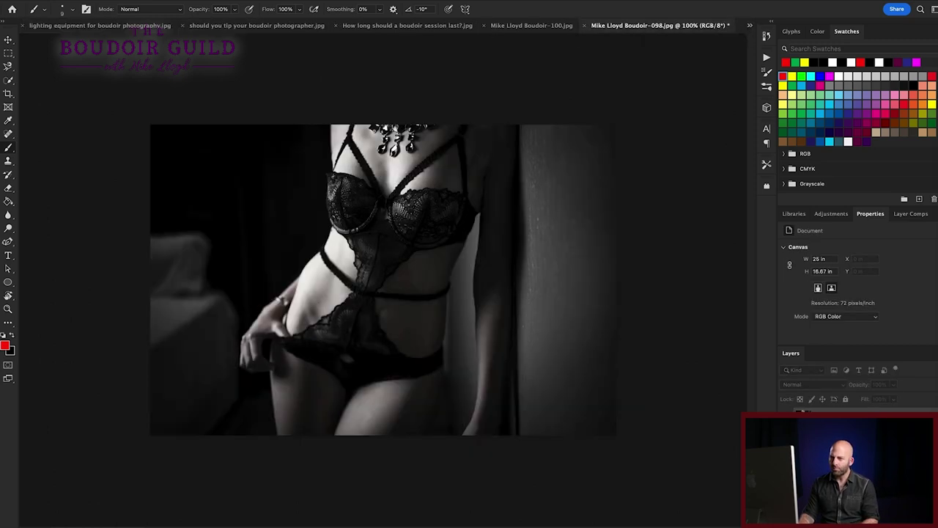
pyautogui.moveTo(188, 198)
pyautogui.mouseDown()
pyautogui.moveTo(205, 216)
pyautogui.moveTo(258, 207)
pyautogui.mouseUp()
pyautogui.hotkey('ctrl', 'z')
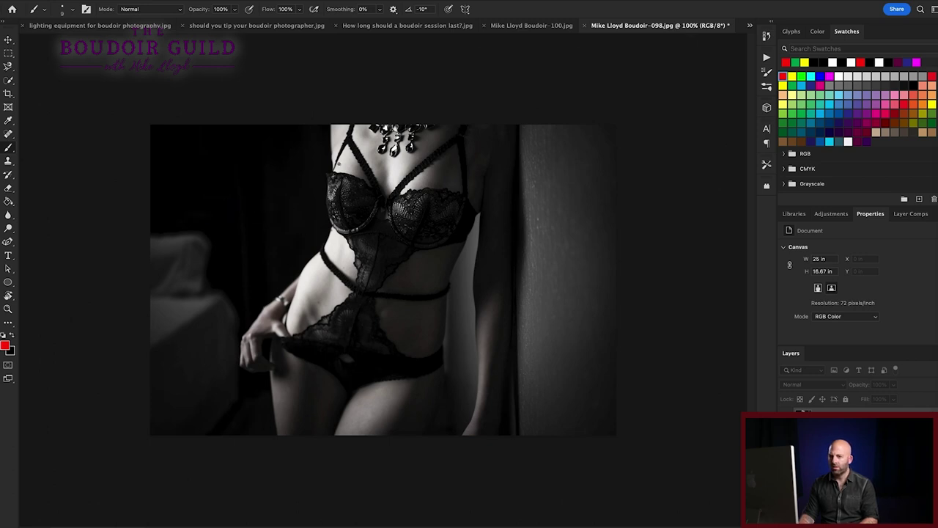
pyautogui.moveTo(315, 149)
pyautogui.mouseDown()
pyautogui.moveTo(314, 177)
pyautogui.moveTo(257, 278)
pyautogui.mouseUp()
pyautogui.hotkey('ctrl', 'z')
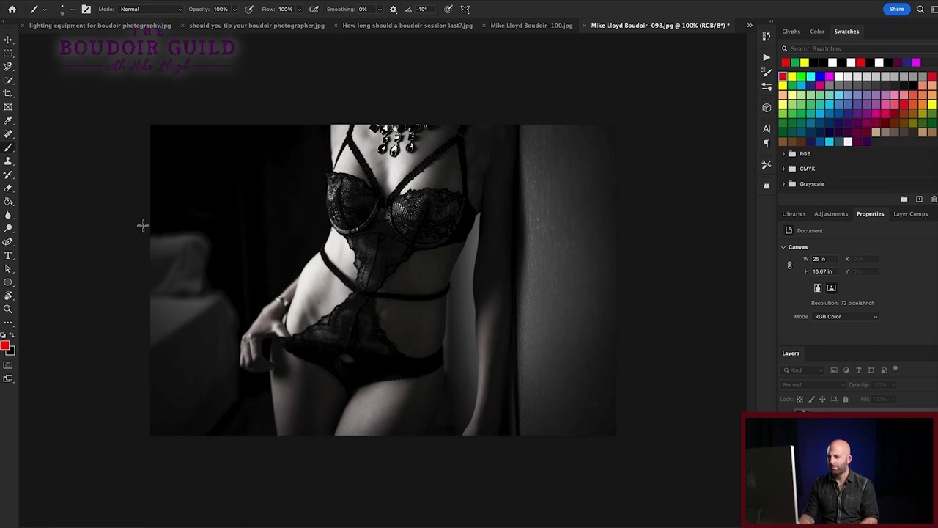
# Marquee-select the chair strip along the left edge and open its context menu
pyautogui.press('m')
pyautogui.moveTo(136, 222); pyautogui.dragTo(237, 458)
pyautogui.click(237, 458)
pyautogui.hotkey('ctrl', 'z')
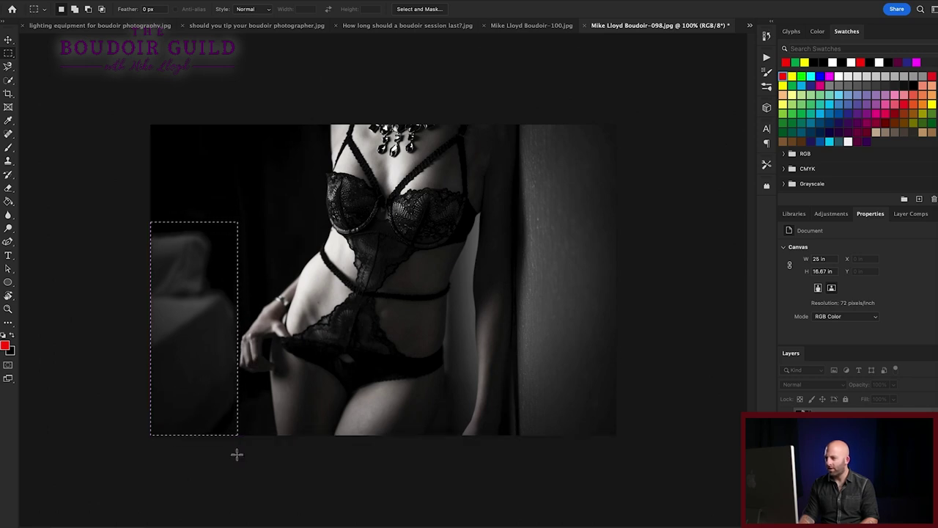
pyautogui.rightClick(204, 264)
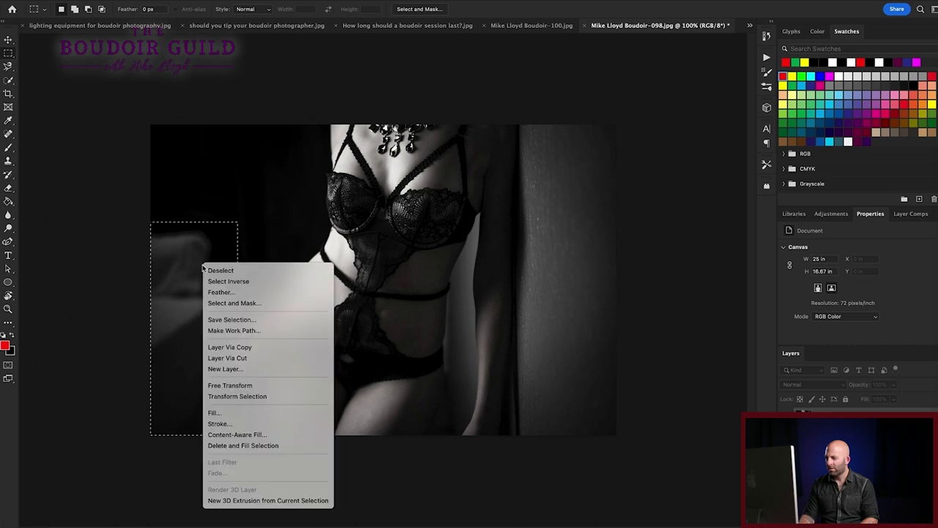
# Apply Content-Aware Fill to the chair selection, excluding the hand and arm from sampling
pyautogui.click(238, 434)
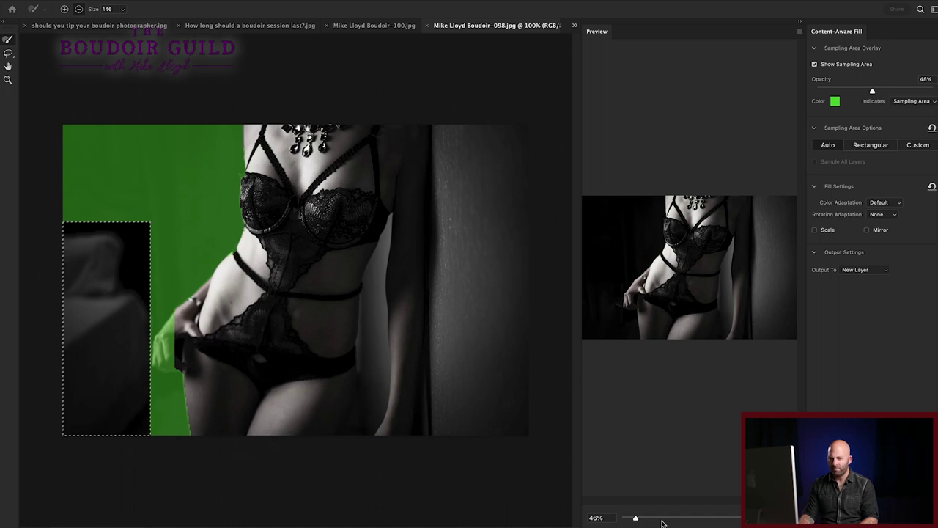
pyautogui.moveTo(662, 523); pyautogui.dragTo(668, 521)
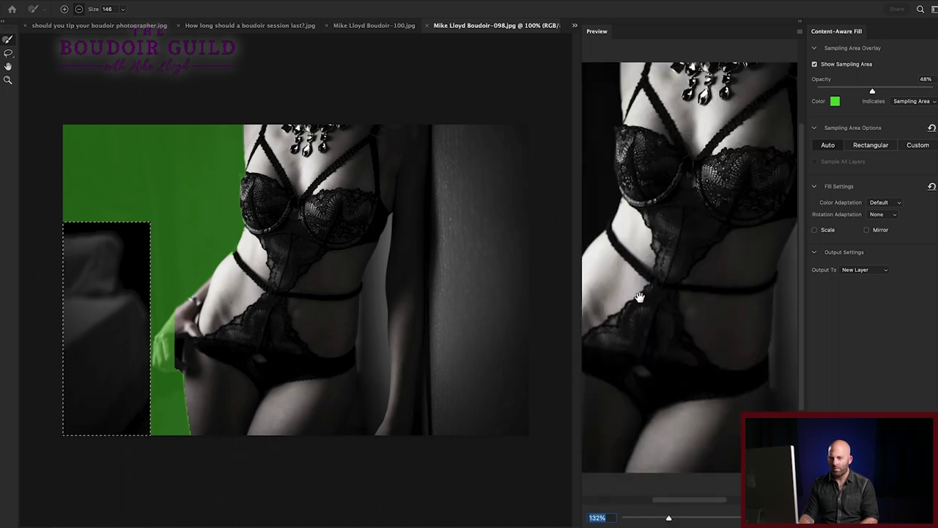
pyautogui.moveTo(641, 297); pyautogui.dragTo(776, 314)
pyautogui.moveTo(645, 351); pyautogui.dragTo(686, 254)
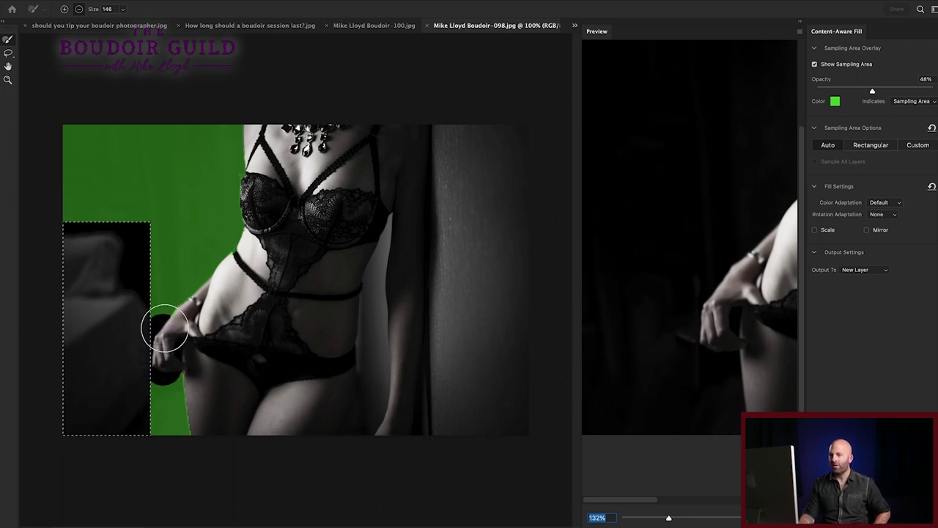
pyautogui.moveTo(165, 328)
pyautogui.mouseDown()
pyautogui.moveTo(181, 309)
pyautogui.moveTo(166, 376)
pyautogui.mouseUp()
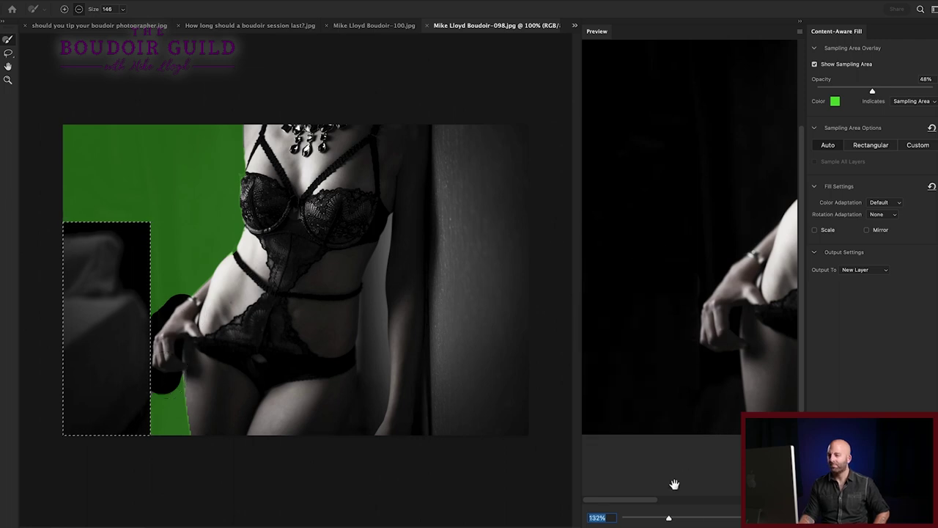
pyautogui.click(637, 518)
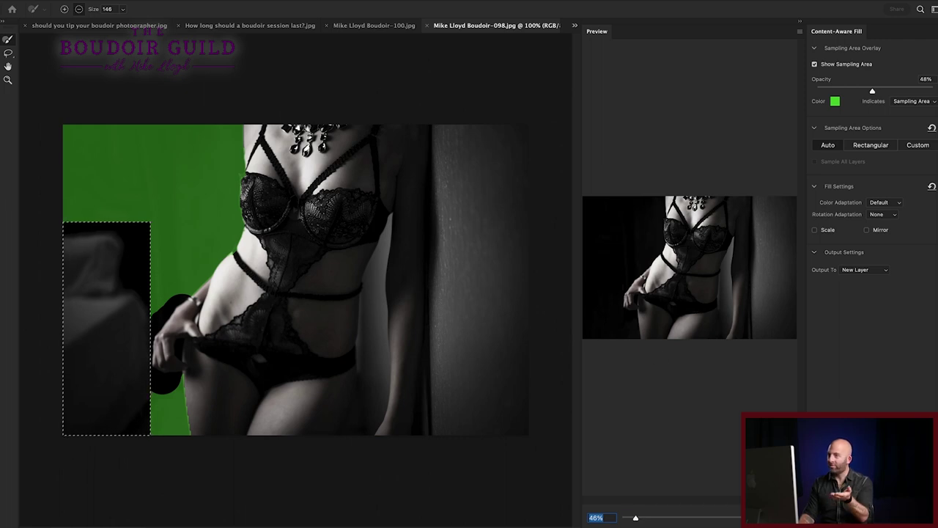
pyautogui.press('Return')
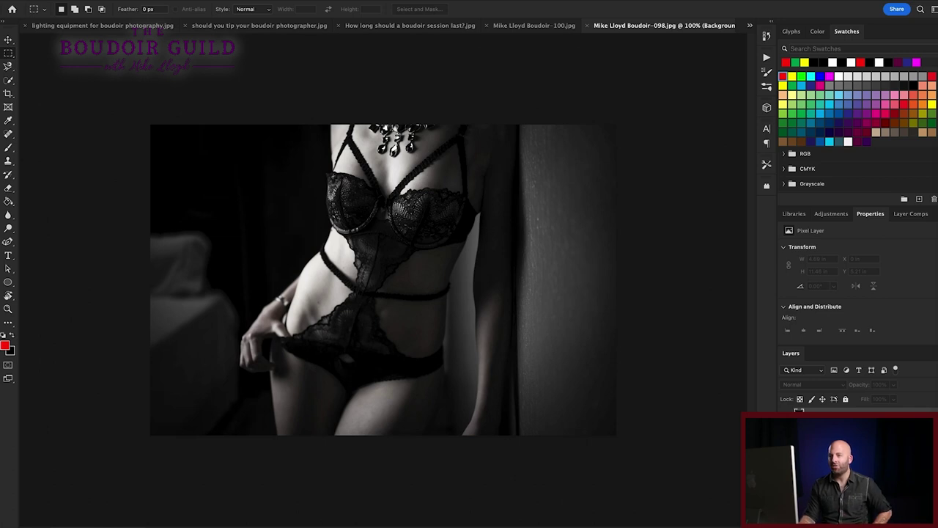
# Toggle undo and redo to compare the photo with and without the chair
pyautogui.hotkey('ctrl', 'z')
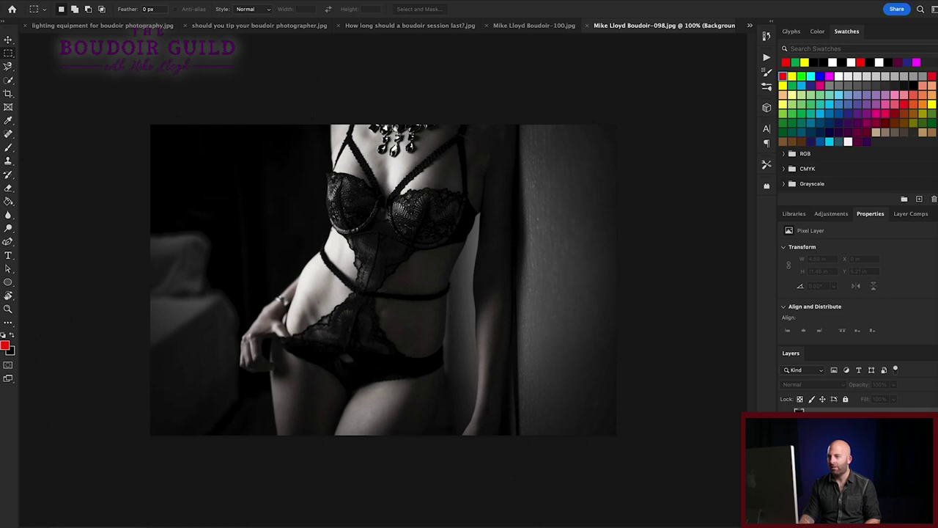
pyautogui.hotkey('ctrl', 'shift', 'z')
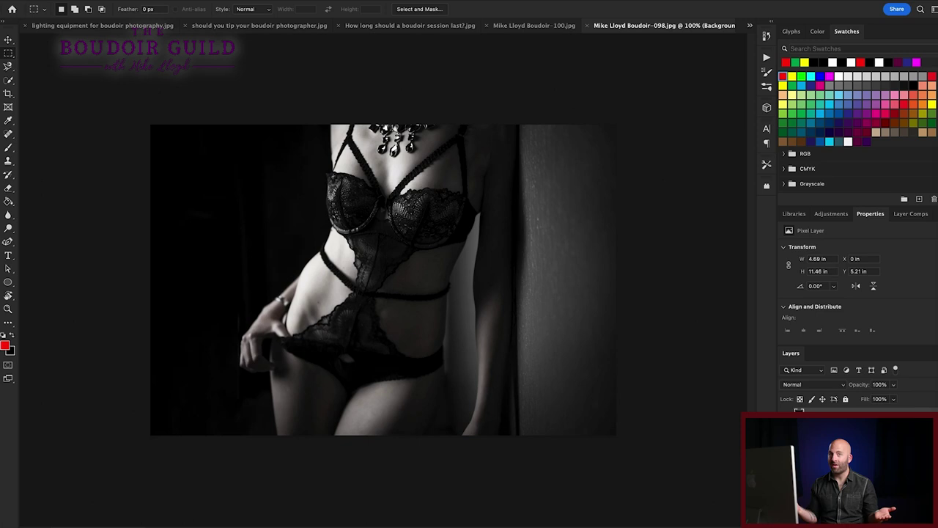
pyautogui.hotkey('ctrl', 'z')
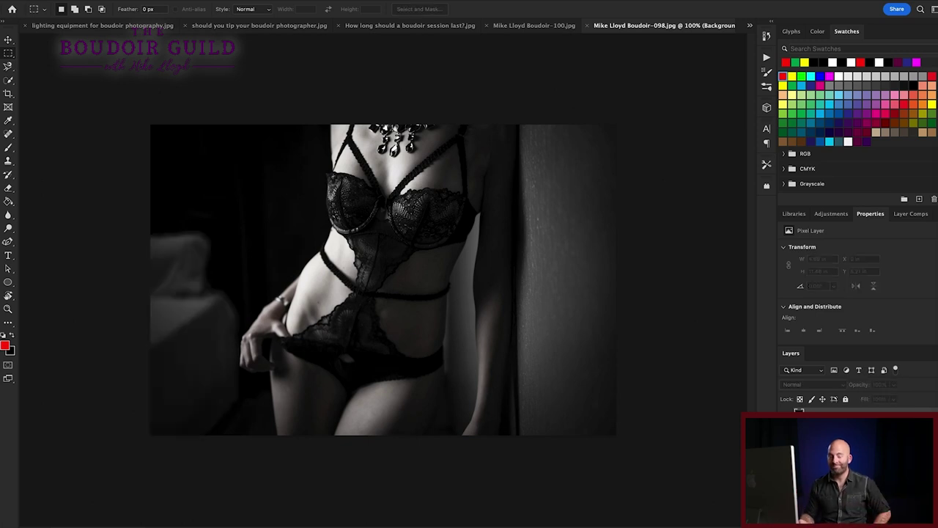
pyautogui.hotkey('ctrl', 'shift', 'z')
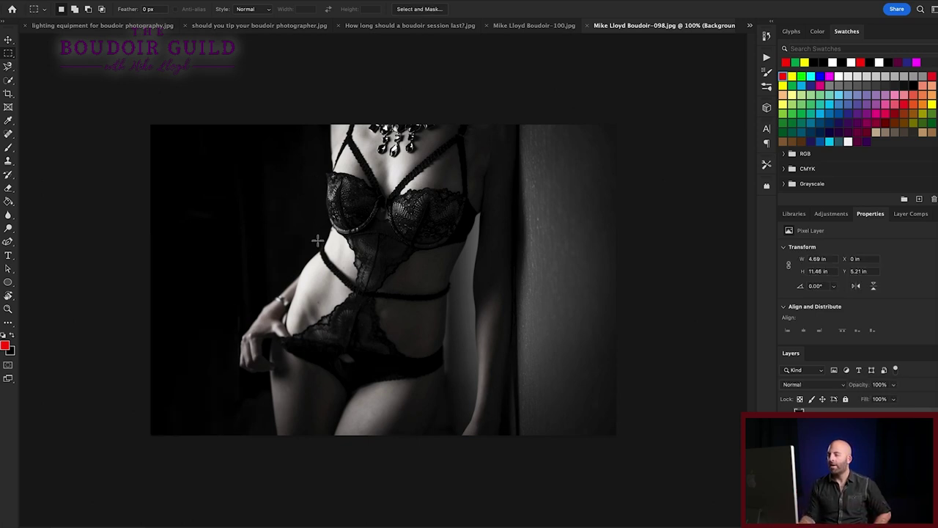
# Paint red lines down the figure's left and right sides
pyautogui.press('b')
pyautogui.moveTo(314, 156)
pyautogui.mouseDown()
pyautogui.moveTo(307, 226)
pyautogui.moveTo(263, 285)
pyautogui.moveTo(239, 405)
pyautogui.mouseUp()
pyautogui.moveTo(511, 225)
pyautogui.mouseDown()
pyautogui.moveTo(473, 267)
pyautogui.moveTo(458, 436)
pyautogui.mouseUp()
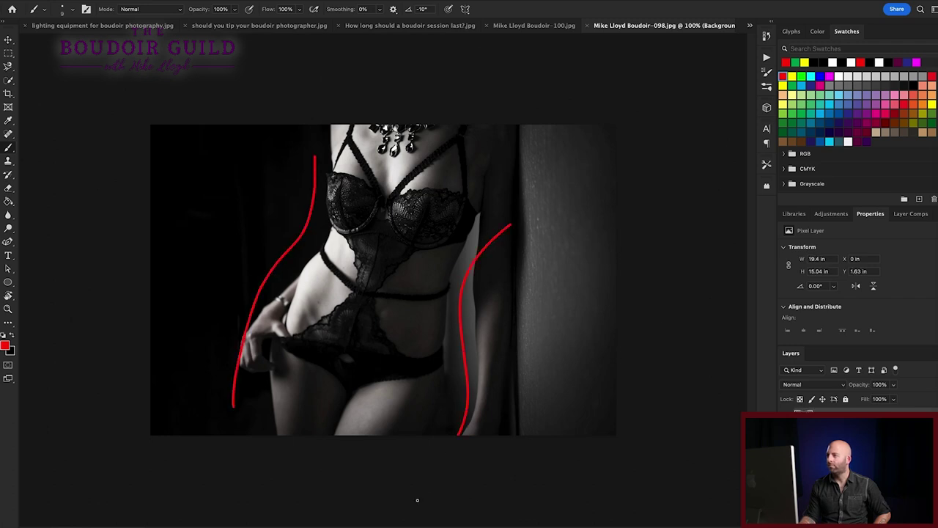
# Close the blue-sofa photo without saving and switch to the floating-books photo
pyautogui.click(443, 26)
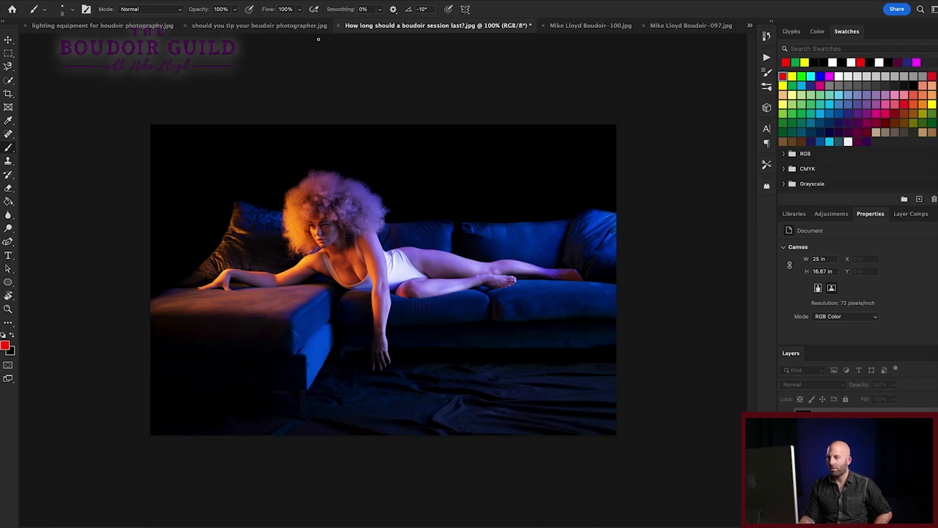
pyautogui.click(339, 26)
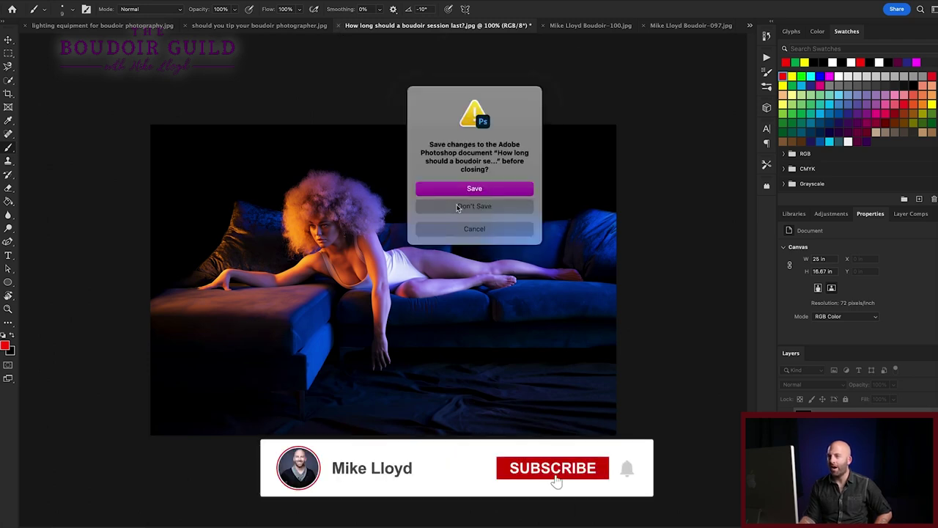
pyautogui.click(458, 207)
pyautogui.click(649, 26)
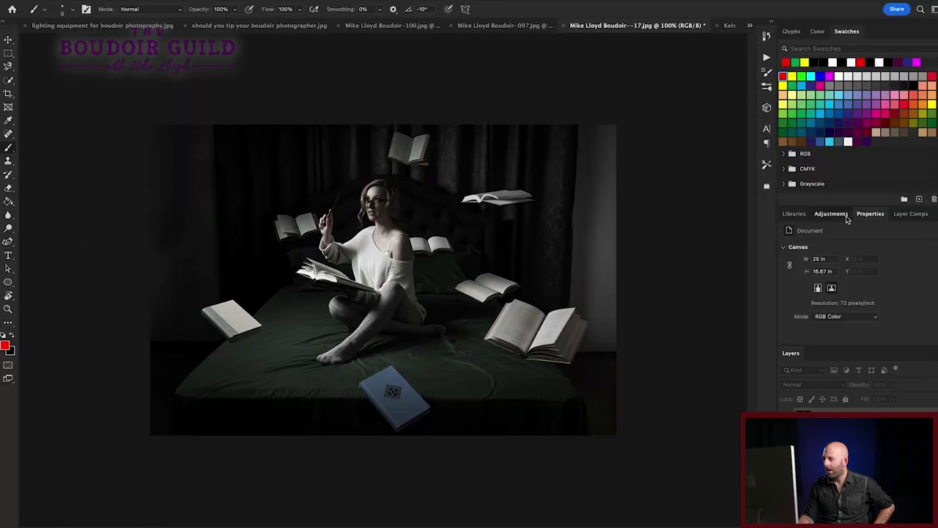
# Add a Curves adjustment layer that raises the highlights
pyautogui.click(831, 214)
pyautogui.click(831, 236)
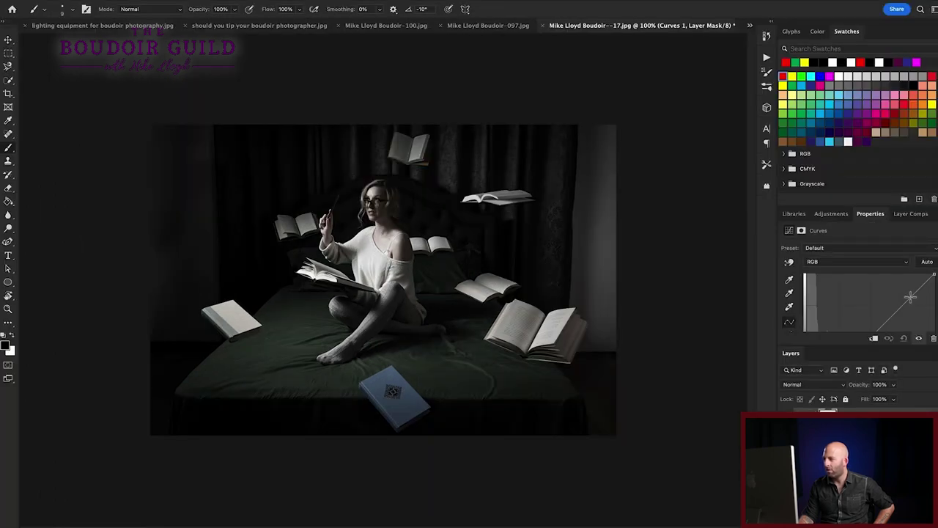
pyautogui.moveTo(919, 287); pyautogui.dragTo(917, 282)
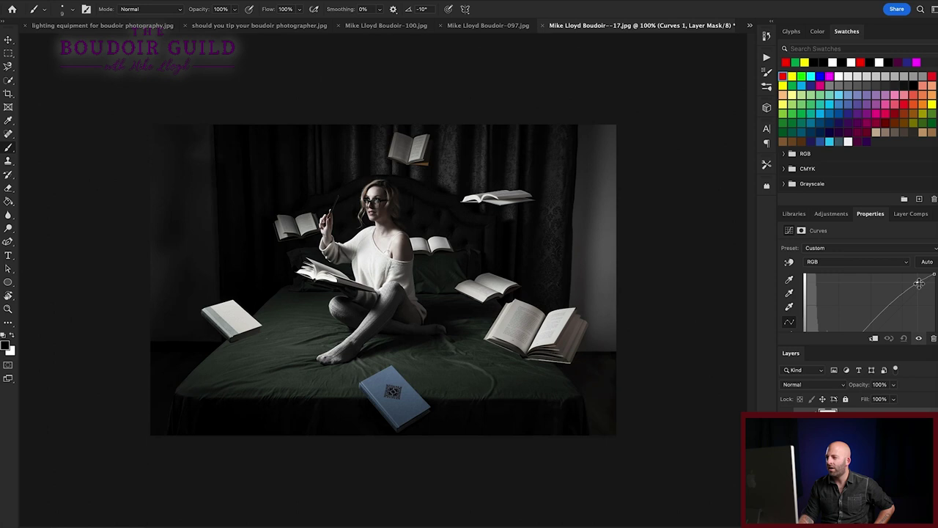
# Add a Hue/Saturation adjustment layer with Saturation +8
pyautogui.click(822, 213)
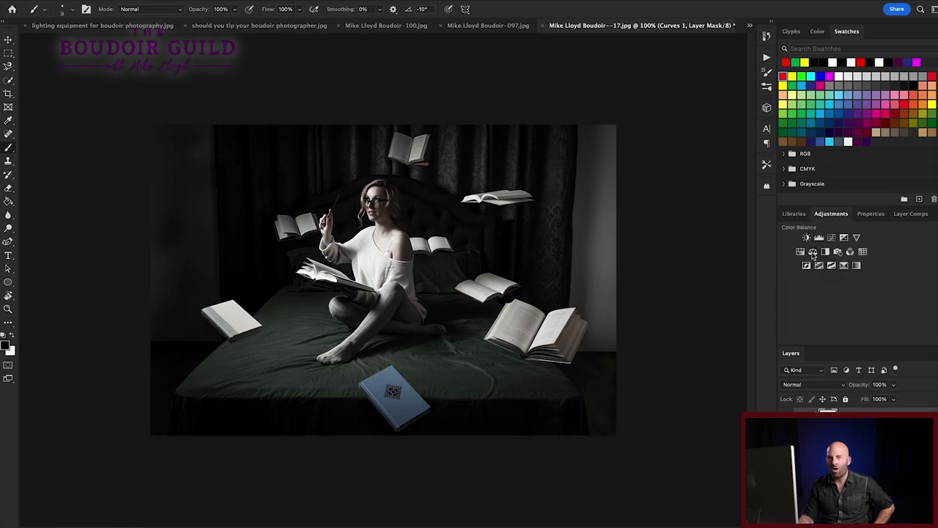
pyautogui.click(802, 253)
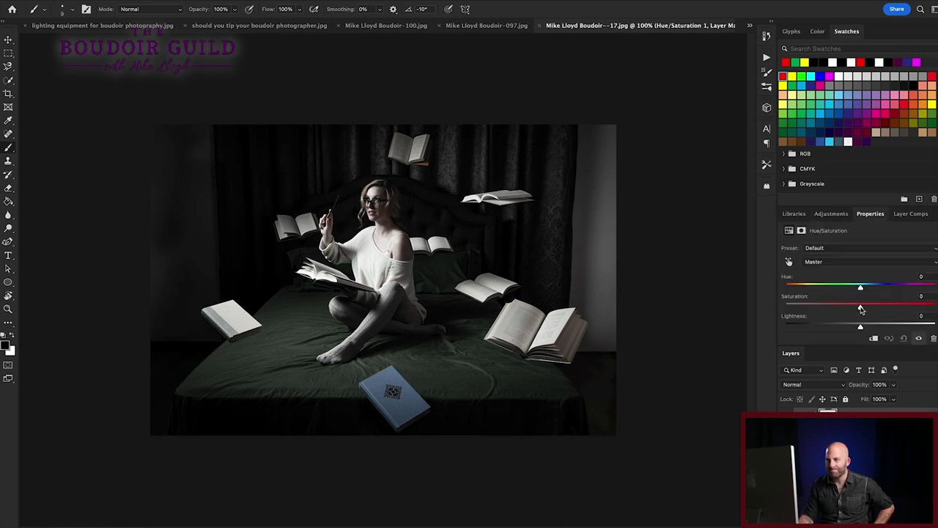
pyautogui.moveTo(861, 306); pyautogui.dragTo(867, 309)
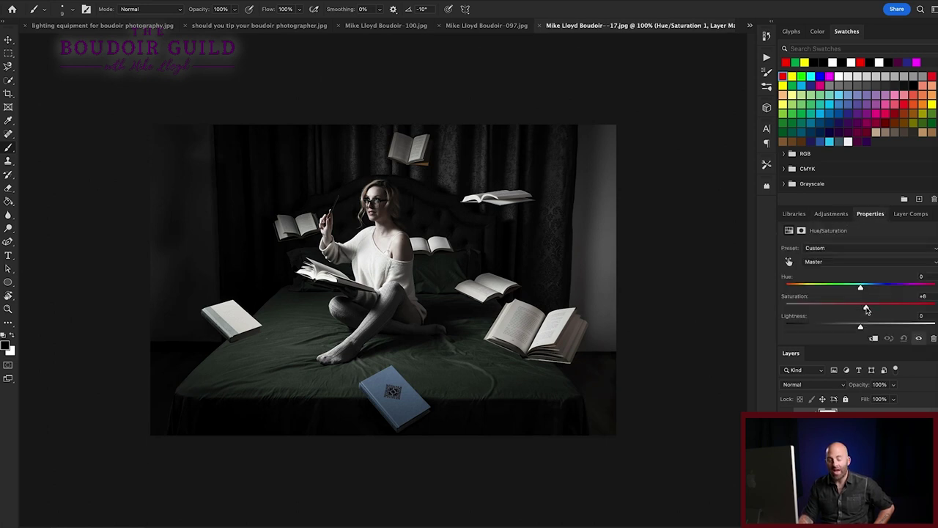
# Add a Warming Filter (85) Photo Filter layer at 50% density
pyautogui.click(831, 214)
pyautogui.click(838, 252)
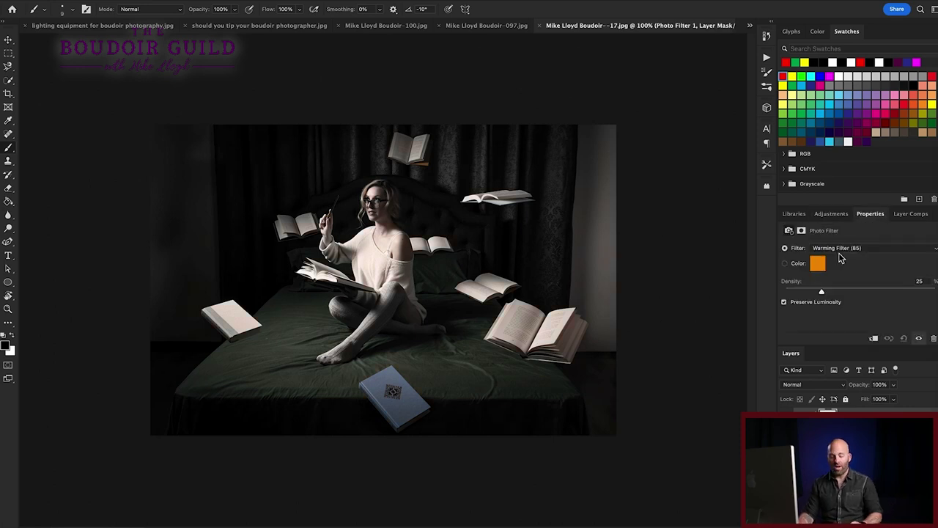
pyautogui.click(859, 292)
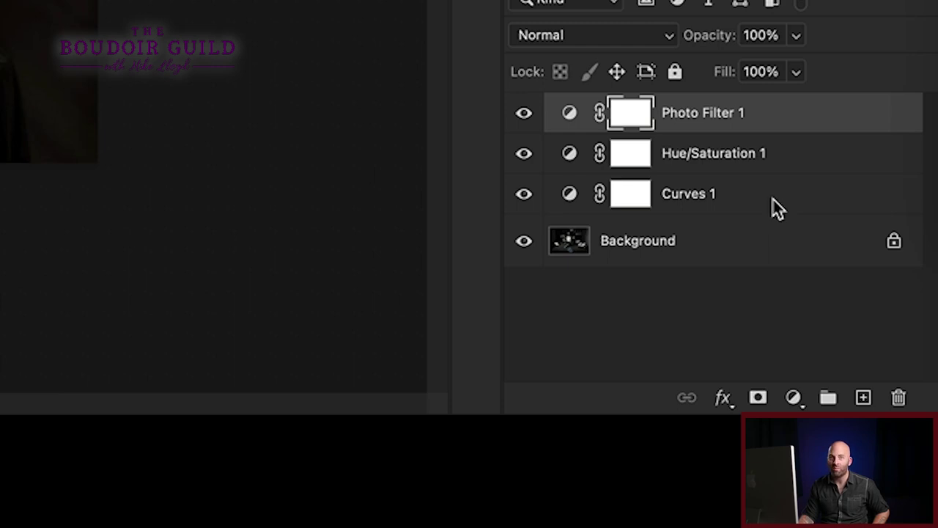
# Delete the Photo Filter 1, Hue/Saturation 1 and Curves 1 adjustment layers together
pyautogui.keyDown('shift'); pyautogui.click(773, 199); pyautogui.keyUp('shift')
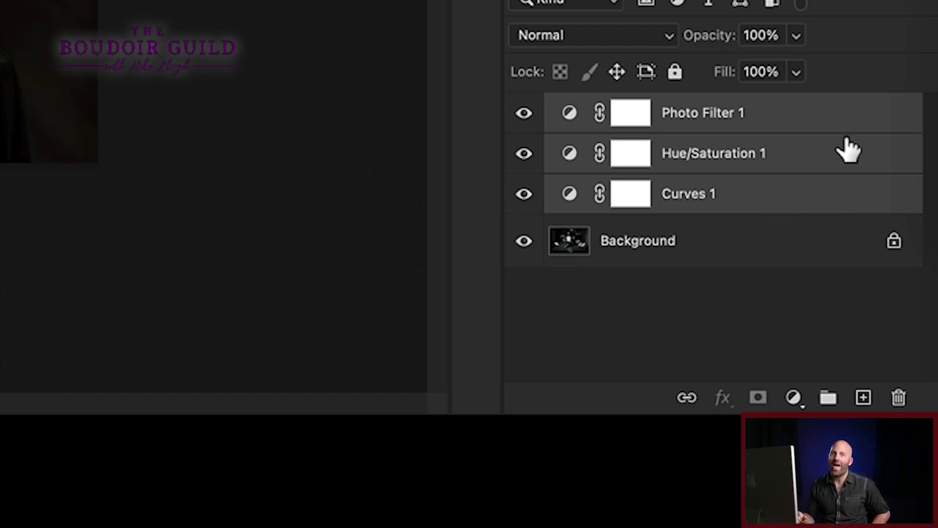
pyautogui.moveTo(846, 119); pyautogui.dragTo(896, 394)
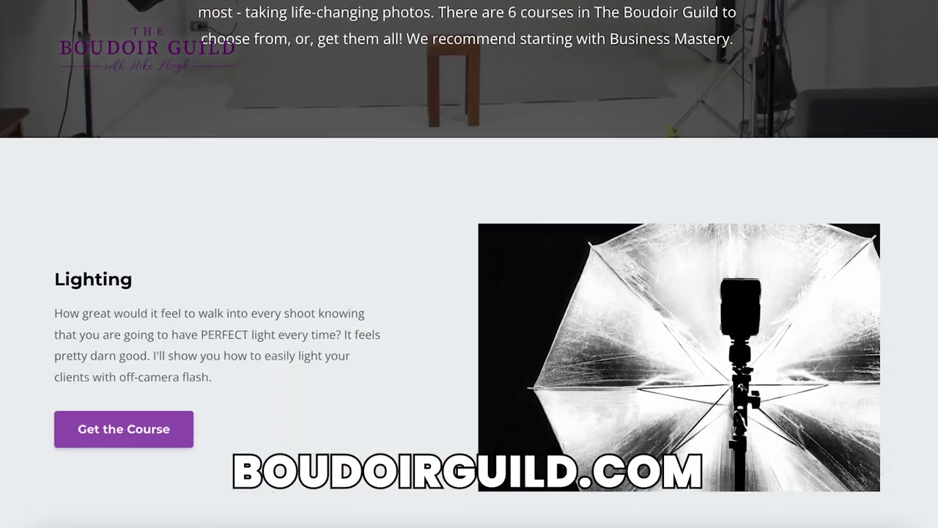
# Scroll down the lighting article to the Important Accessories For Boudoir Lighting heading
pyautogui.scroll(-3, 469, 264)
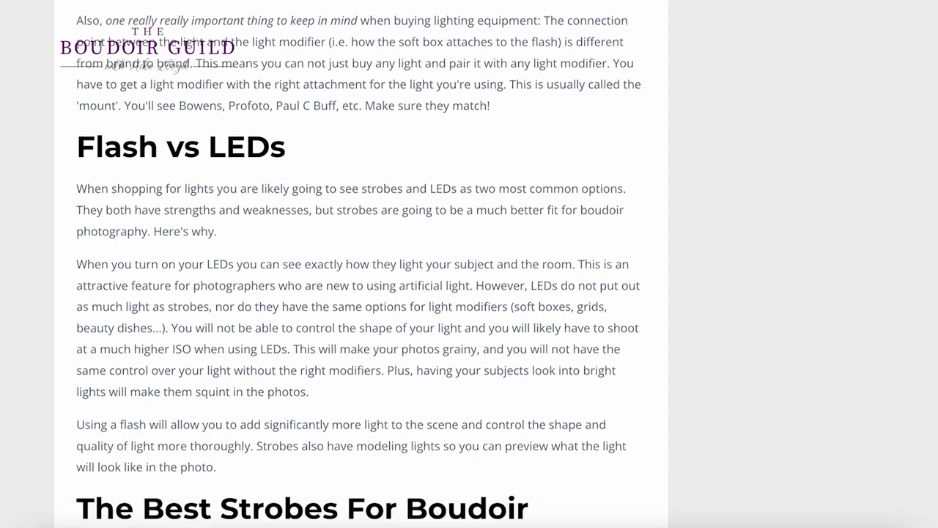
pyautogui.scroll(-3, 469, 264)
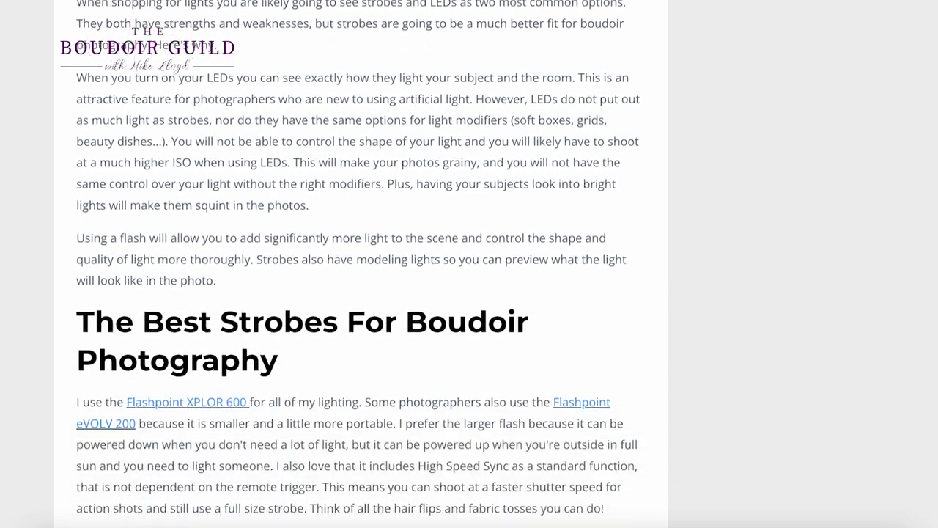
pyautogui.scroll(-10, 469, 264)
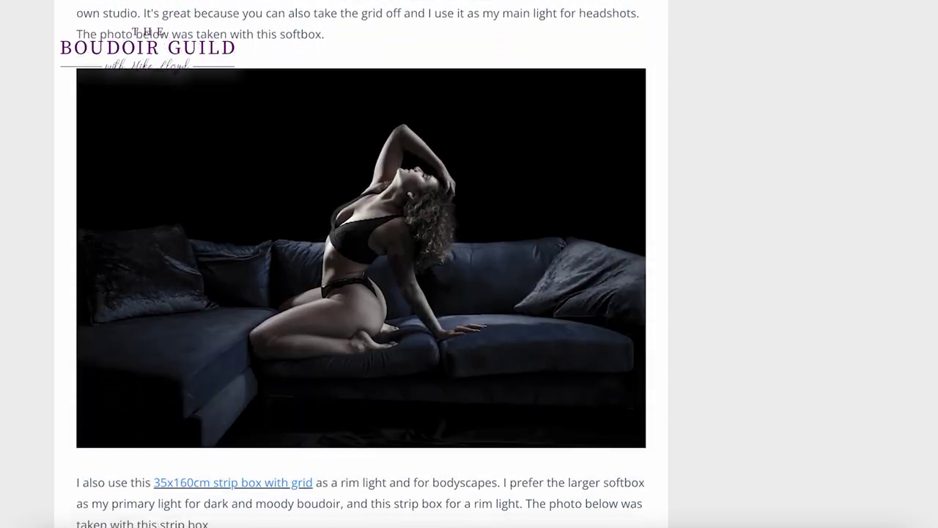
pyautogui.scroll(-10, 470, 264)
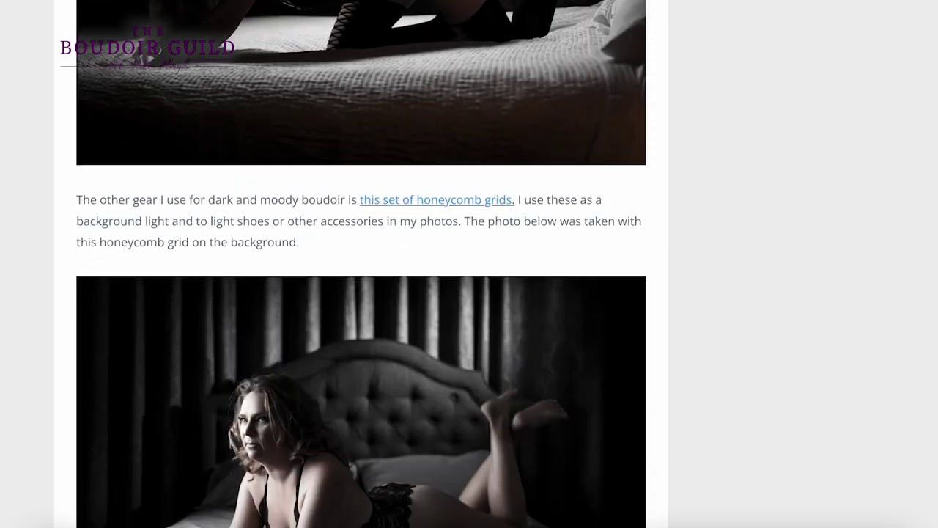
pyautogui.scroll(-10, 930, 428)
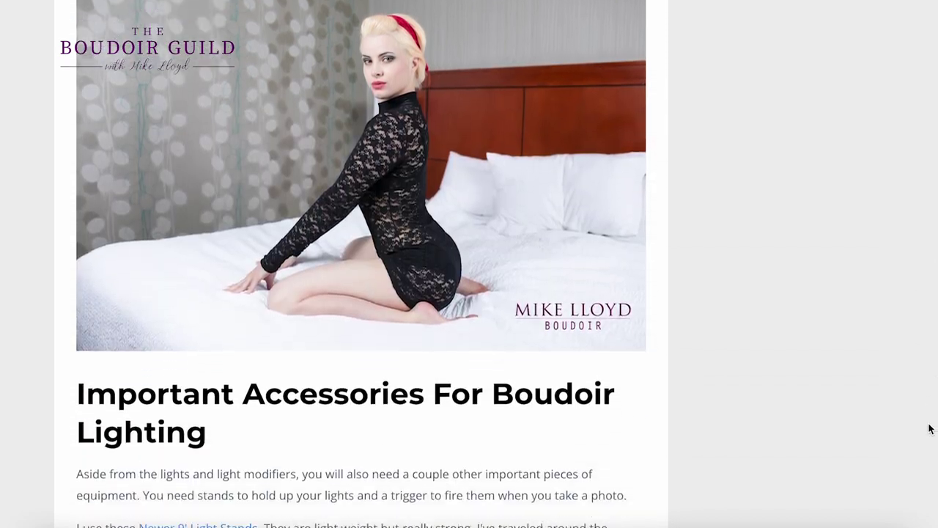